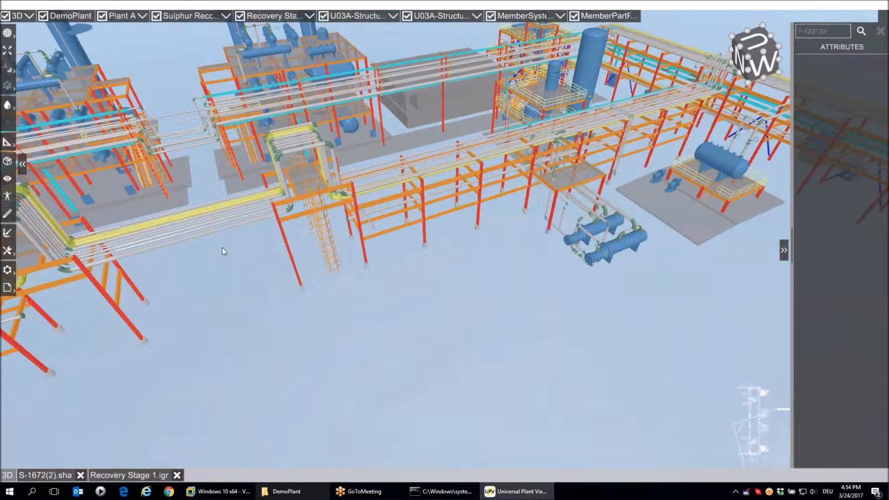
- Create a package folder named Rack
click(8, 161)
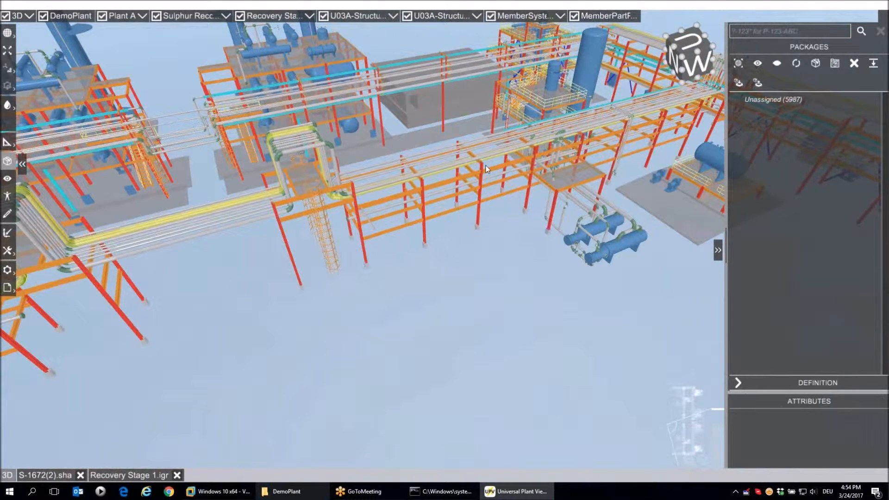
click(834, 63)
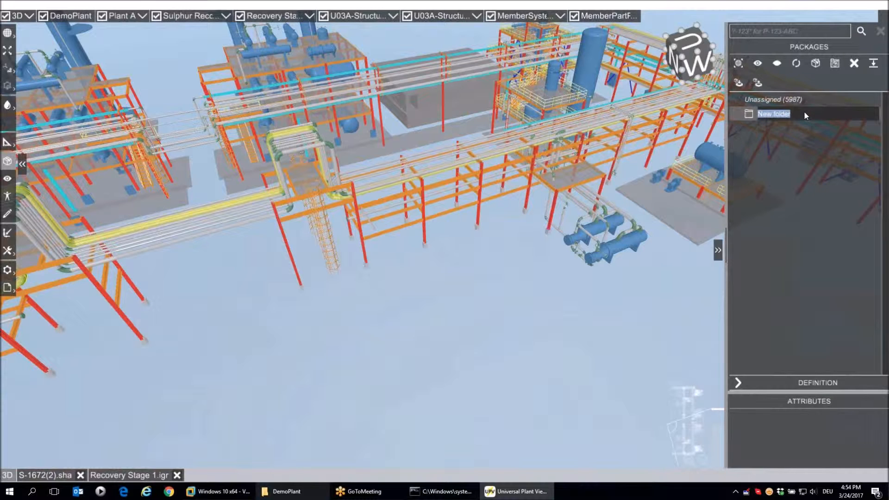
text(Rack)
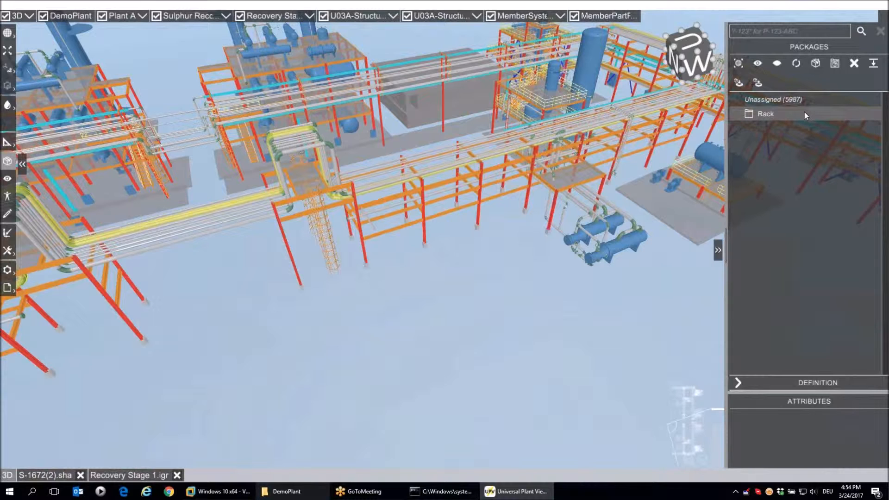
- Create a package named Steel, move it into the Rack folder and select it there
click(816, 63)
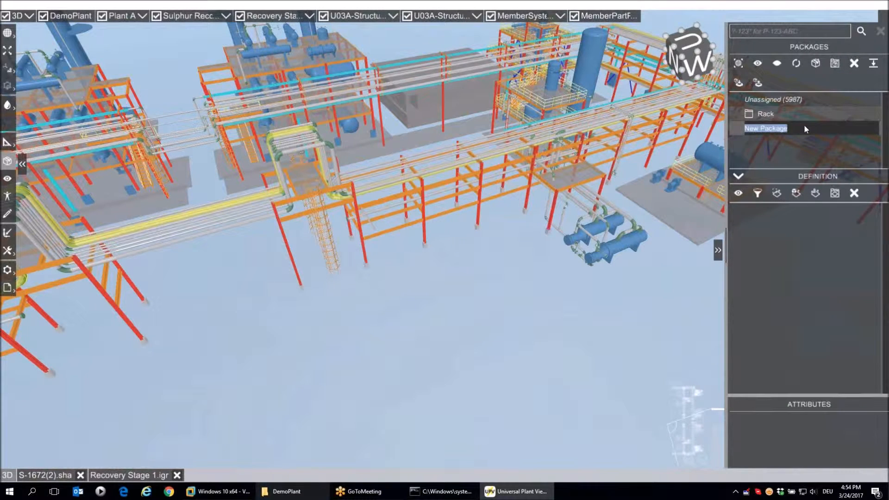
text(Steel)
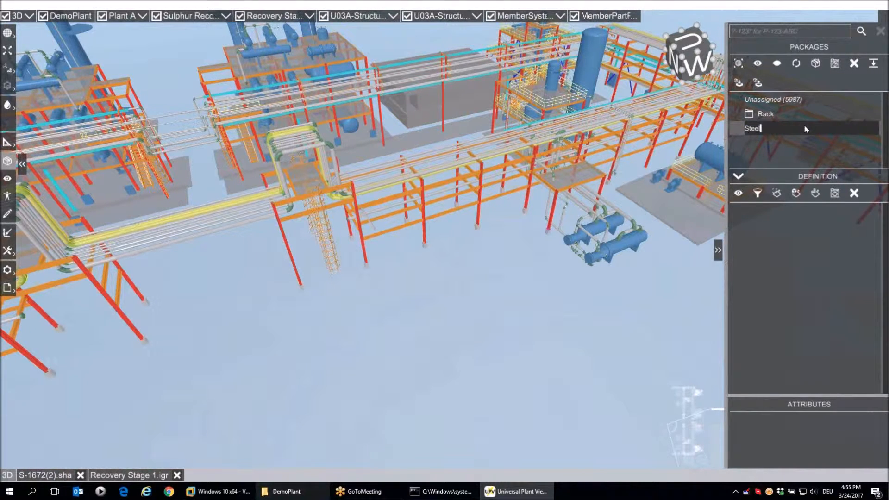
key(Return)
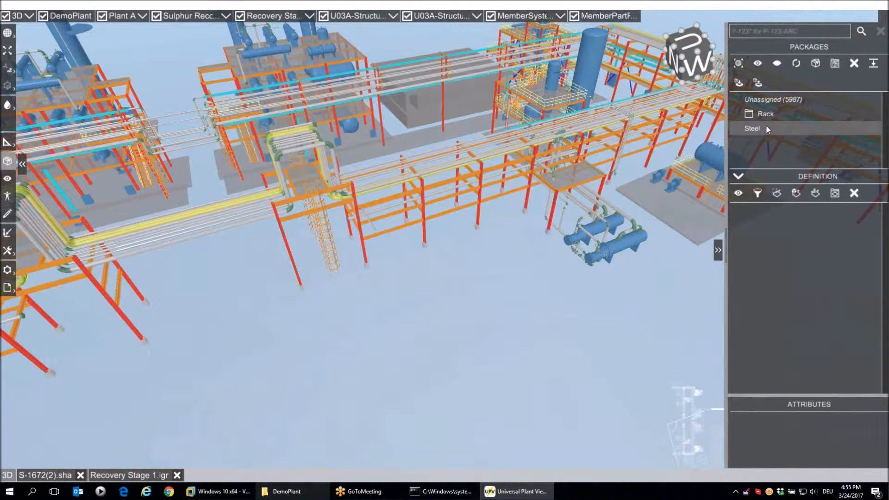
drag(774, 119, 738, 113)
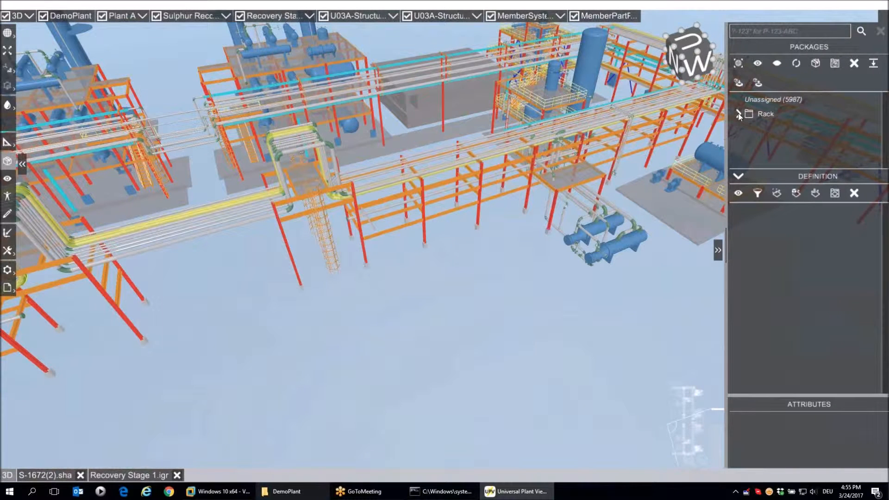
click(763, 129)
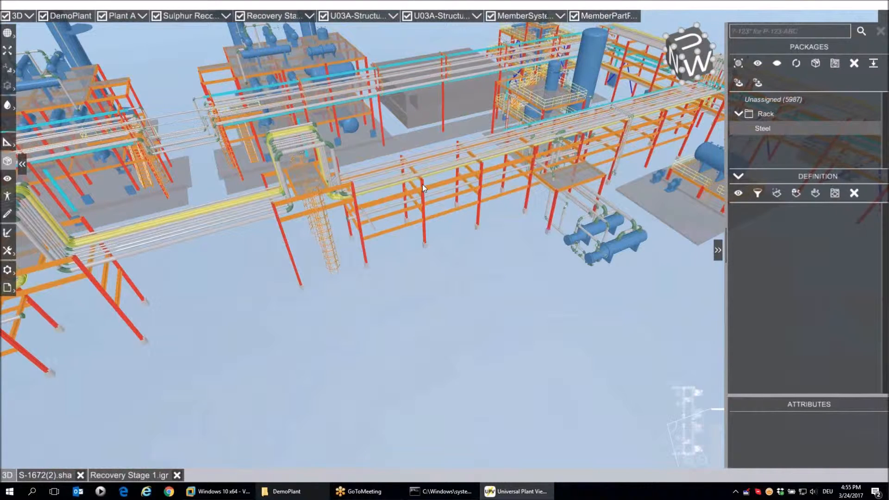
- Add an overlap volume to the Steel package's definition, starting from the slab beside the pipe rack, and stretch it along the rack
click(573, 177)
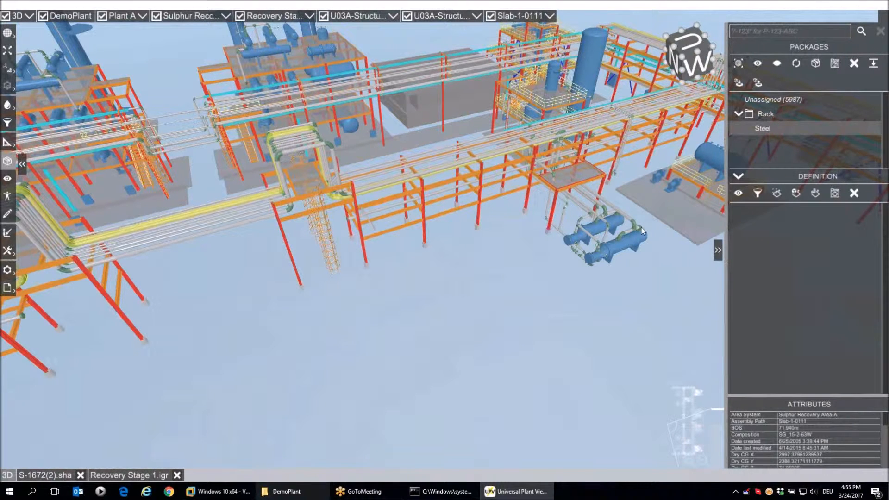
drag(574, 173, 571, 73)
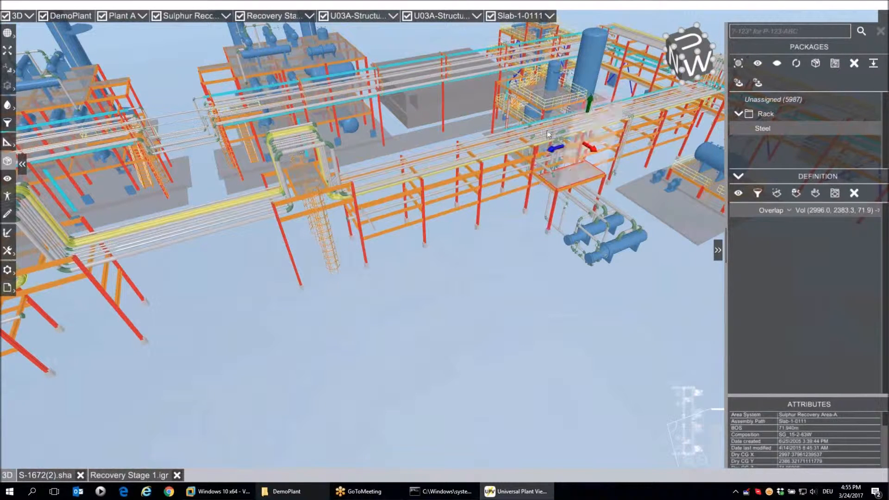
drag(547, 131, 491, 284)
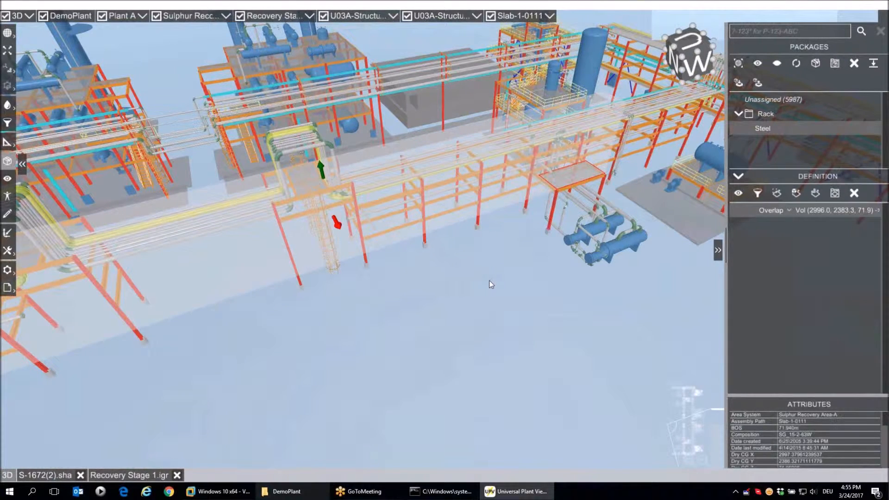
- Lengthen the overlap volume along the pipe rack until it reaches the rack's far end
scroll(441, 326, down, 5)
middle_drag(441, 323, 418, 290)
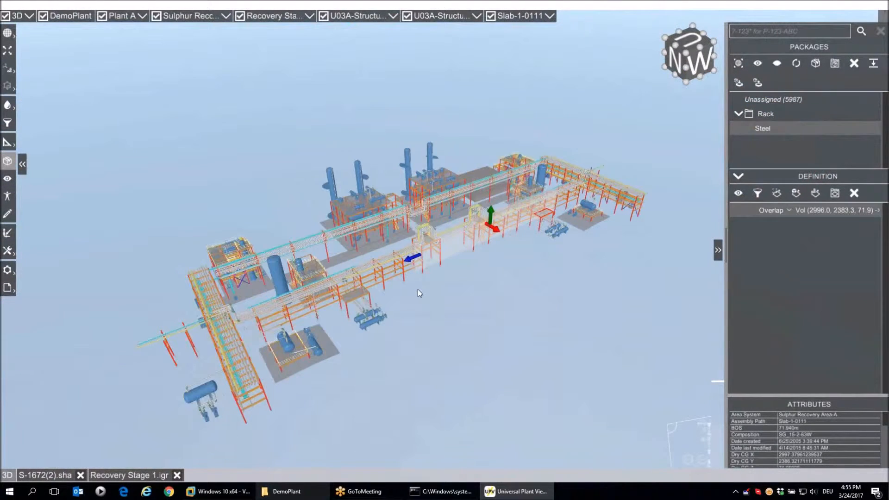
scroll(417, 261, up, 2)
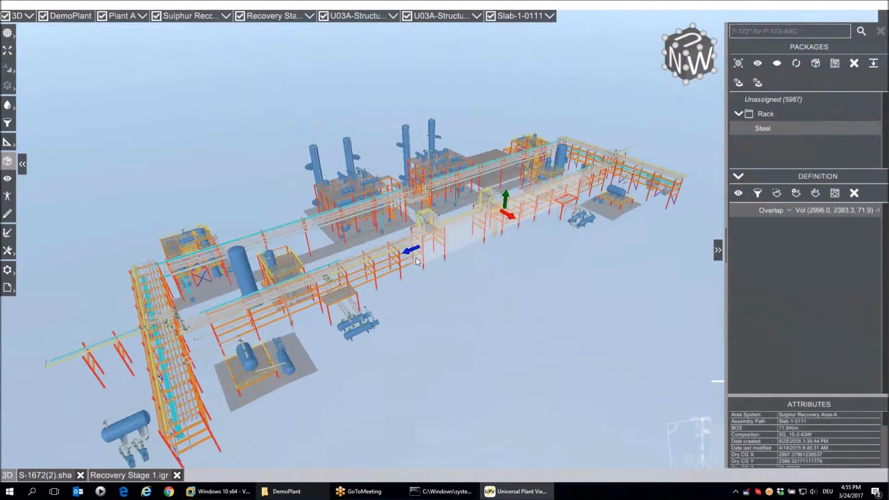
drag(410, 241, 423, 240)
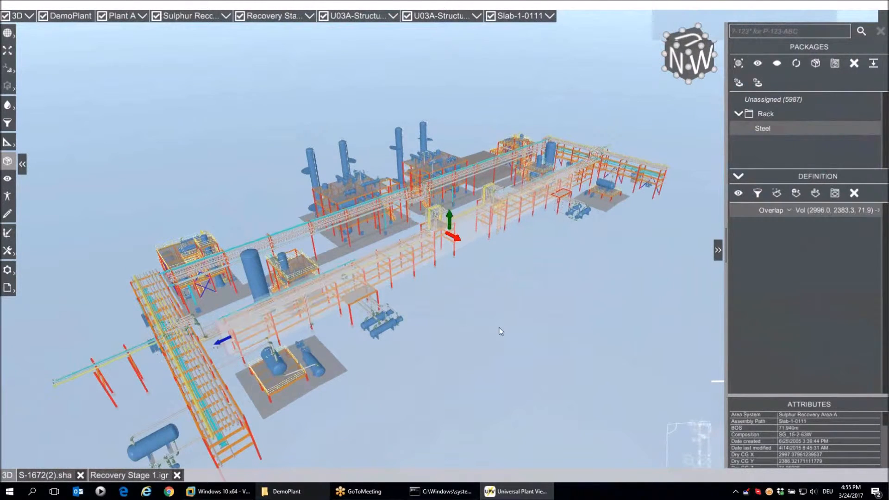
drag(499, 327, 488, 235)
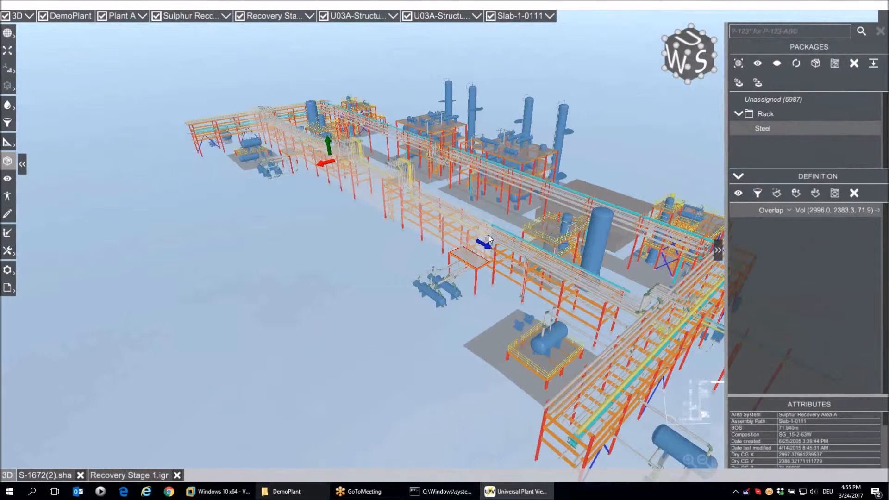
click(608, 279)
drag(368, 354, 341, 274)
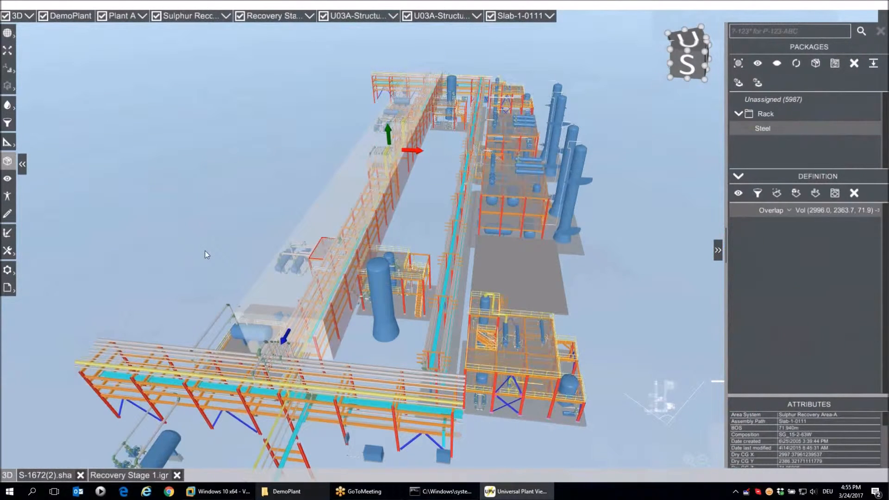
- Extend the overlap volume down to the base of the rack columns and highlight only the objects matching the package definition
drag(206, 254, 495, 162)
scroll(495, 158, up, 1)
drag(554, 99, 546, 105)
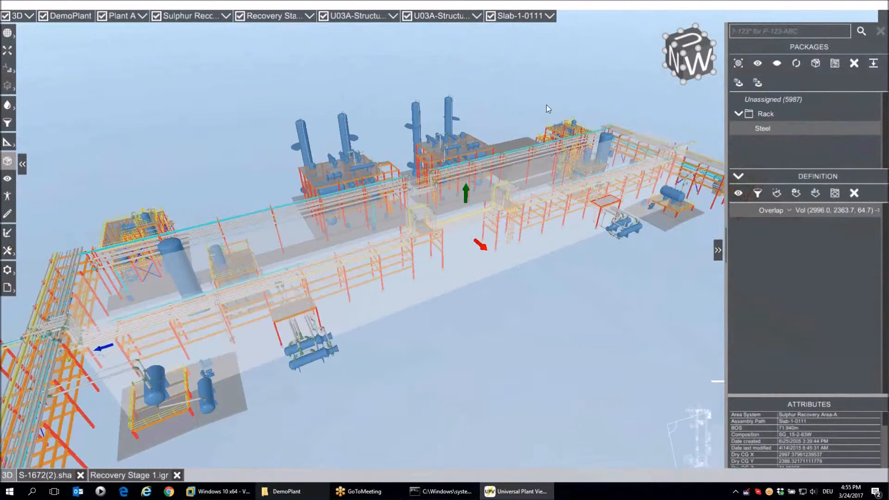
click(758, 193)
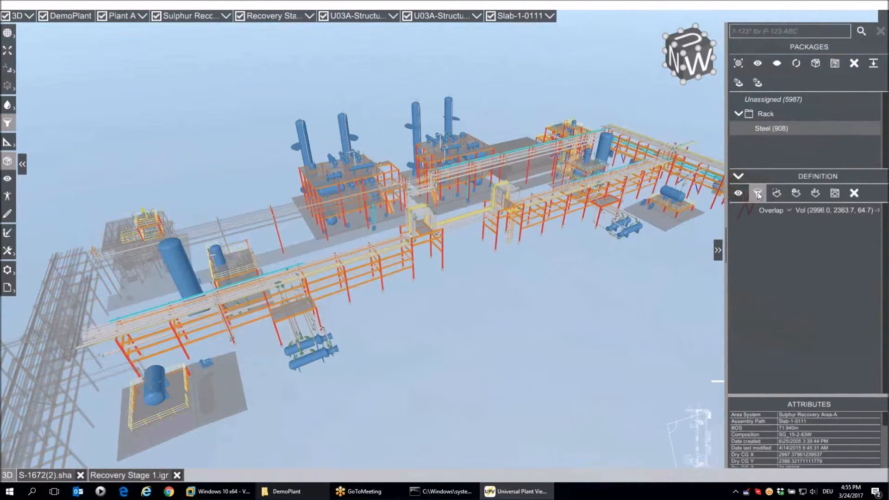
- Narrow the overlap volume from both sides to the width of the pipe rack, excluding the neighbouring units and equipment
middle_drag(643, 327, 609, 282)
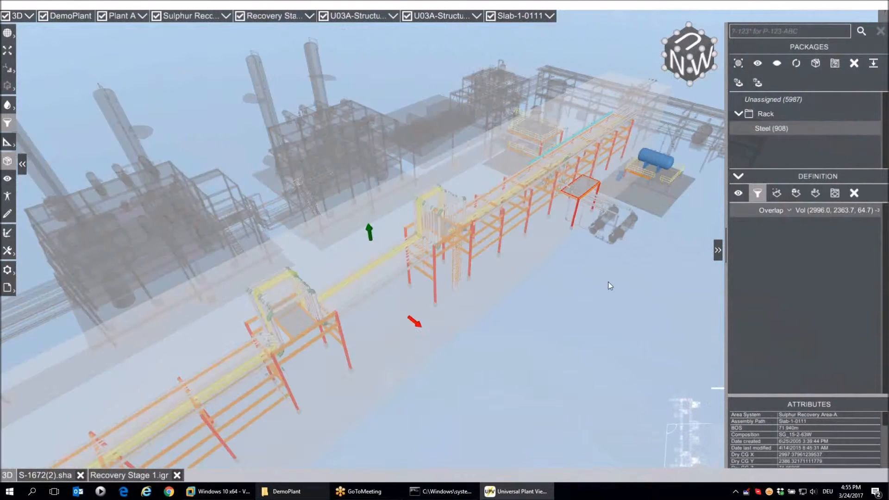
drag(496, 273, 529, 317)
mouse_move(529, 317)
middle_down()
mouse_move(615, 313)
mouse_move(519, 316)
middle_up()
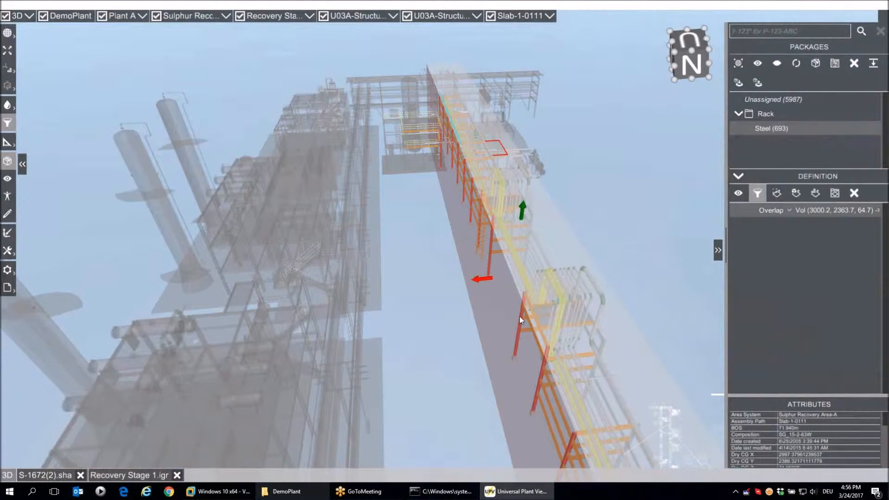
drag(452, 228, 468, 229)
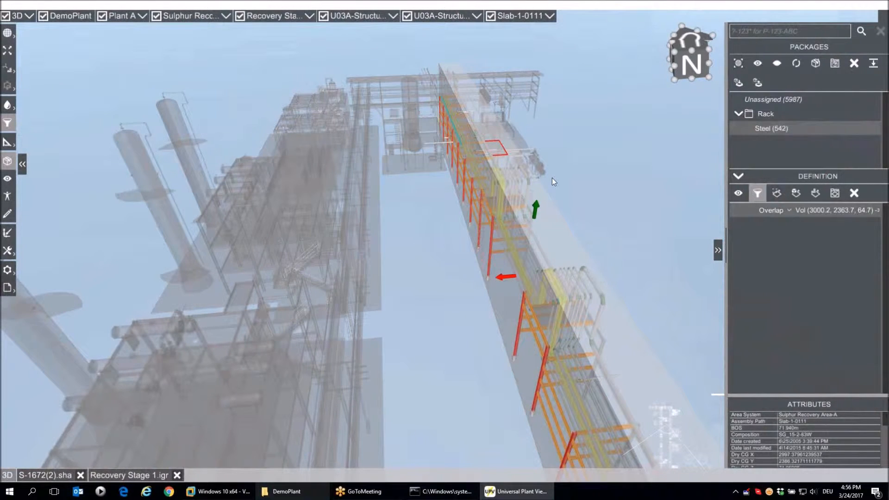
middle_drag(551, 178, 604, 277)
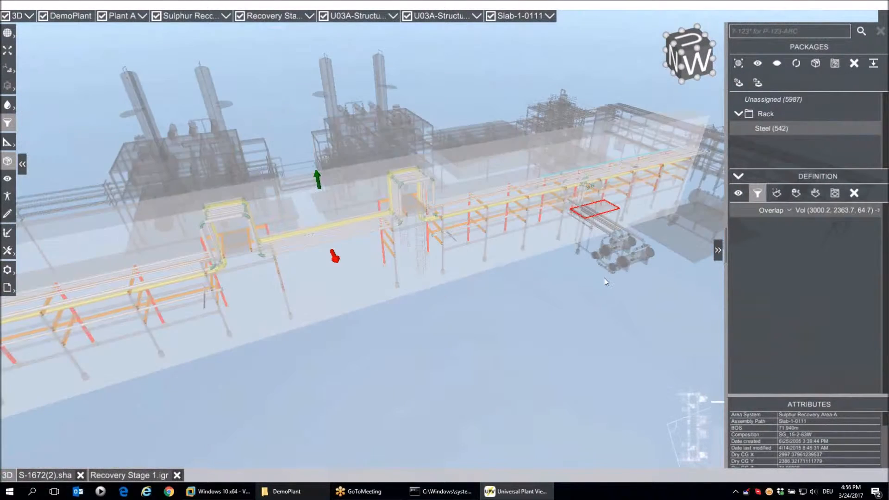
click(746, 149)
click(760, 129)
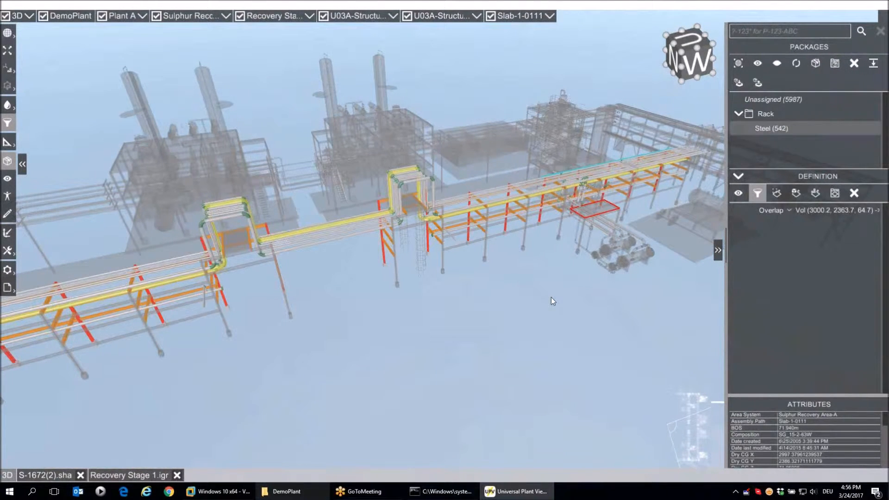
- Widen the overlap volume slightly on the outer side so it takes in the rack's outer row of columns
scroll(551, 297, up, 2)
middle_drag(500, 272, 444, 301)
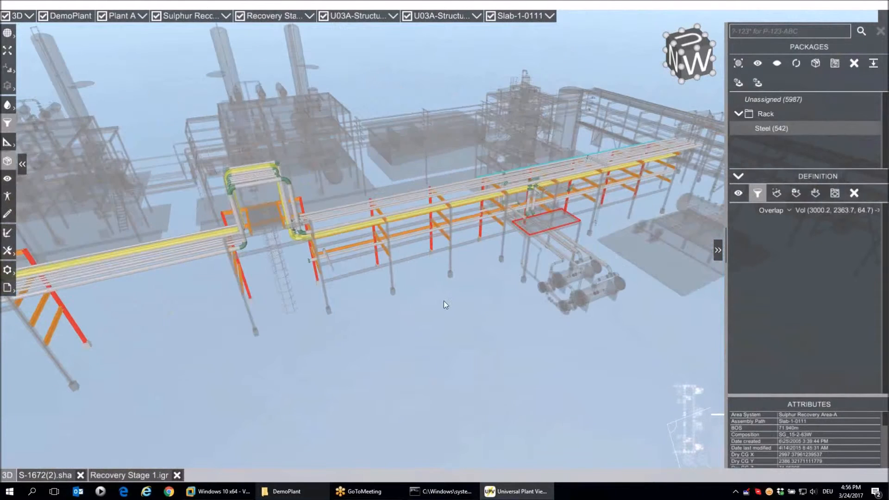
click(444, 301)
scroll(499, 291, up, 2)
scroll(499, 290, up, 2)
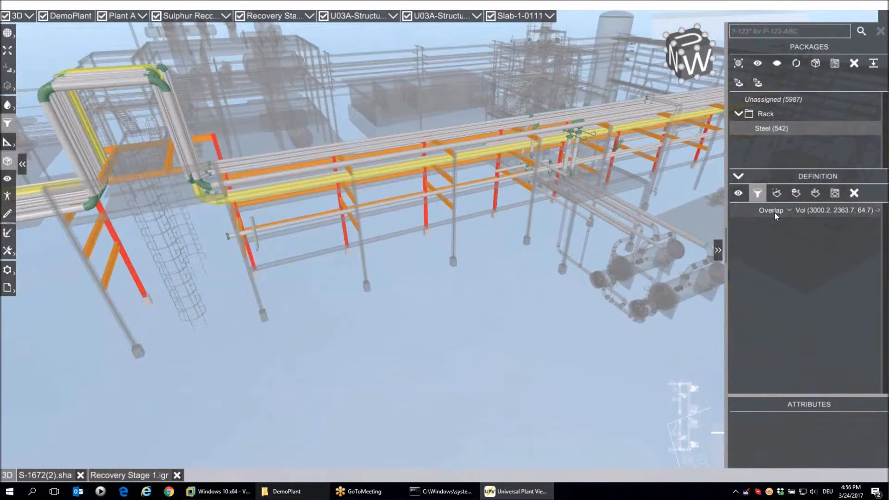
click(774, 211)
drag(507, 240, 524, 245)
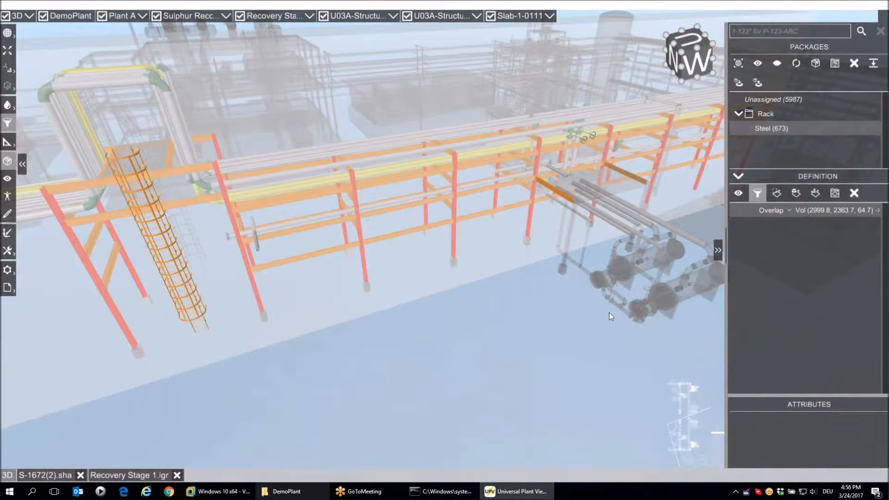
click(743, 230)
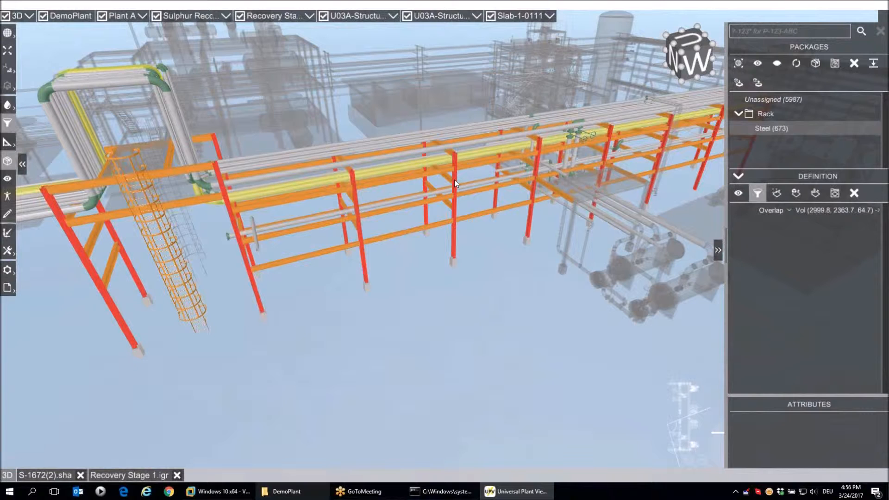
- Add an attribute condition based on a red rack column to the Steel package and set it to Task equals Structure
click(454, 180)
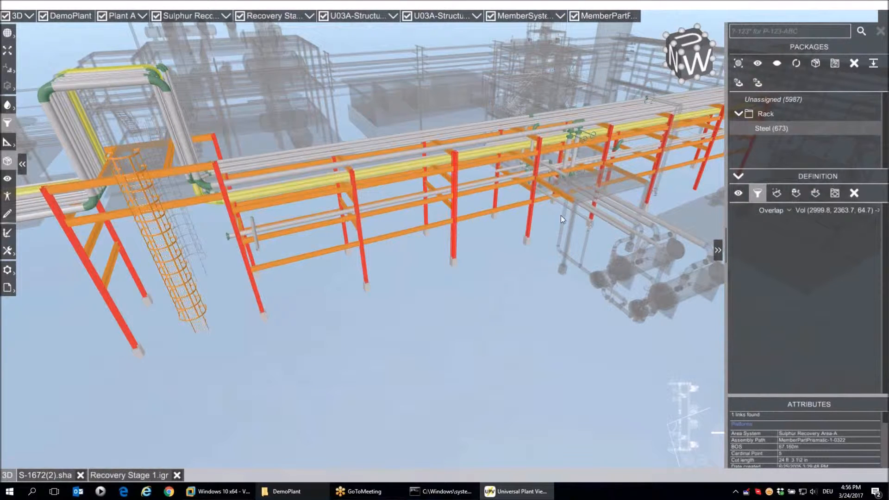
click(776, 193)
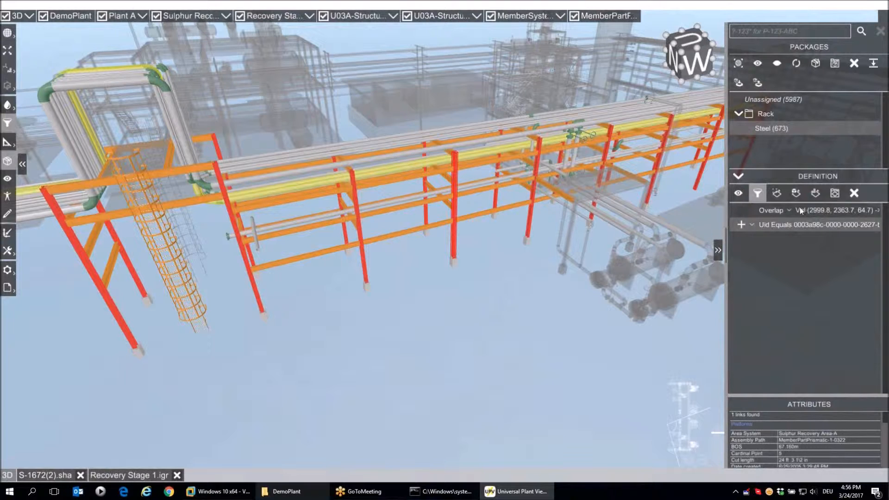
double_click(824, 224)
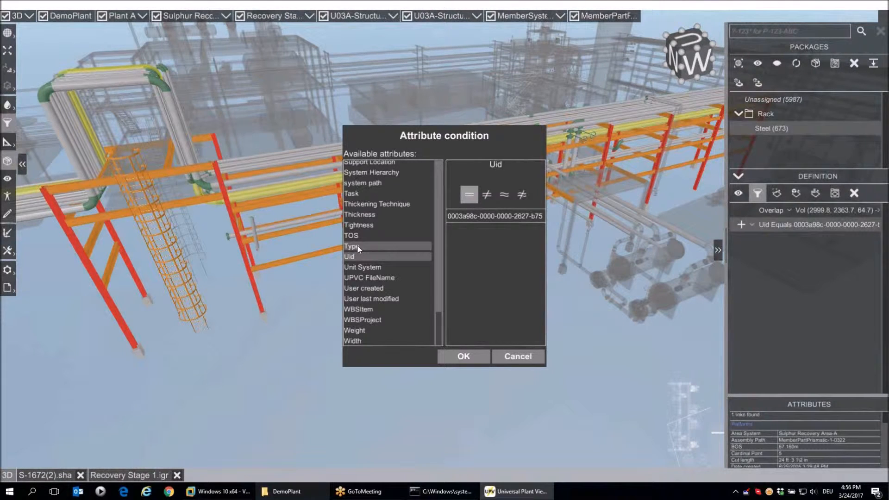
click(370, 196)
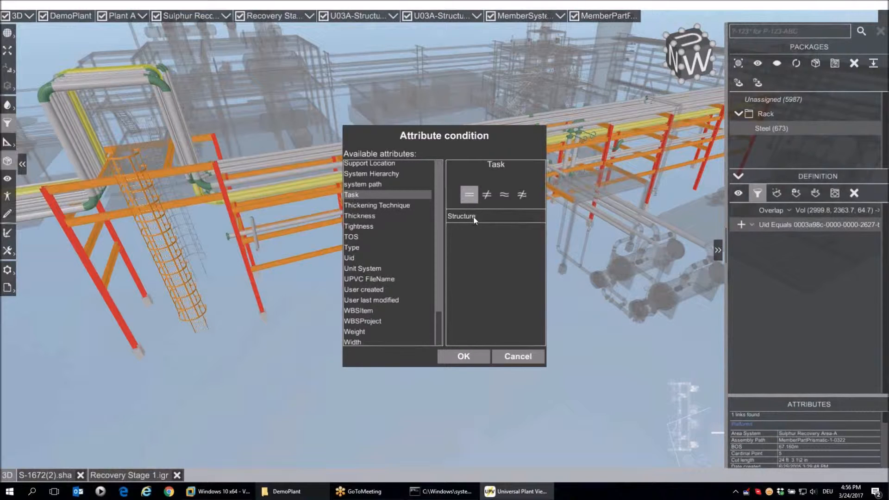
click(471, 357)
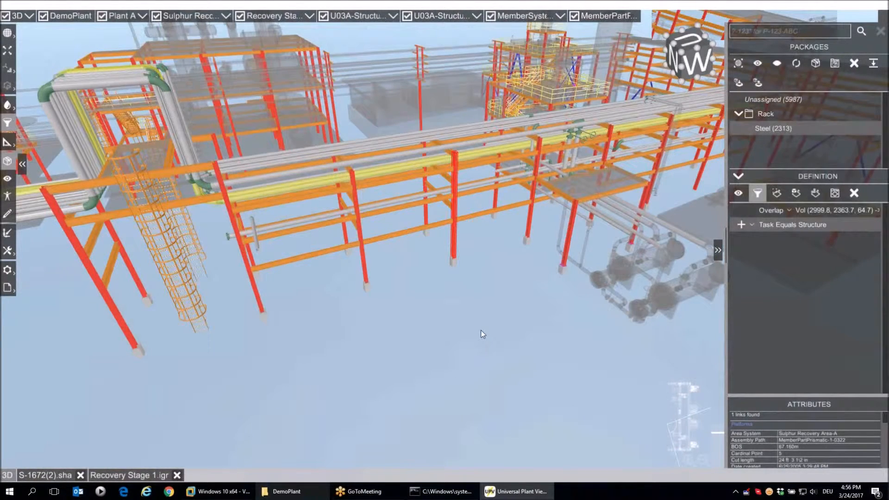
- Switch the Task equals Structure condition from adding objects to filtering the volume's contents
scroll(494, 313, down, 5)
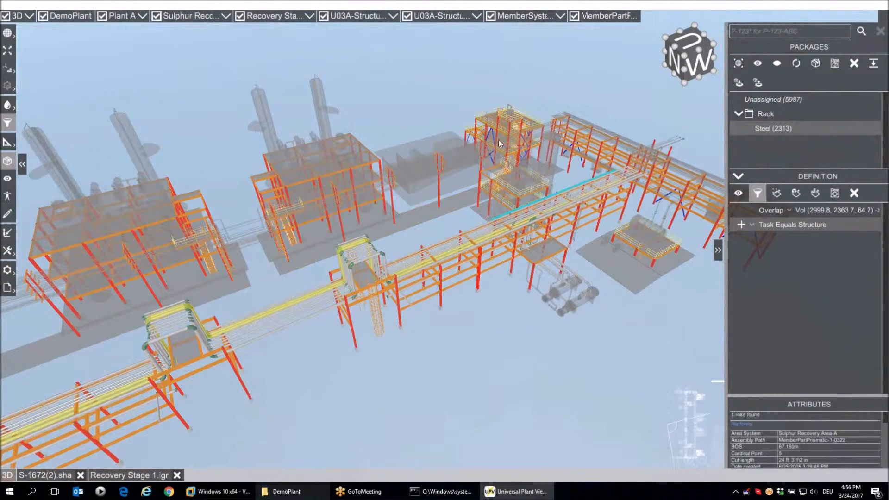
click(741, 224)
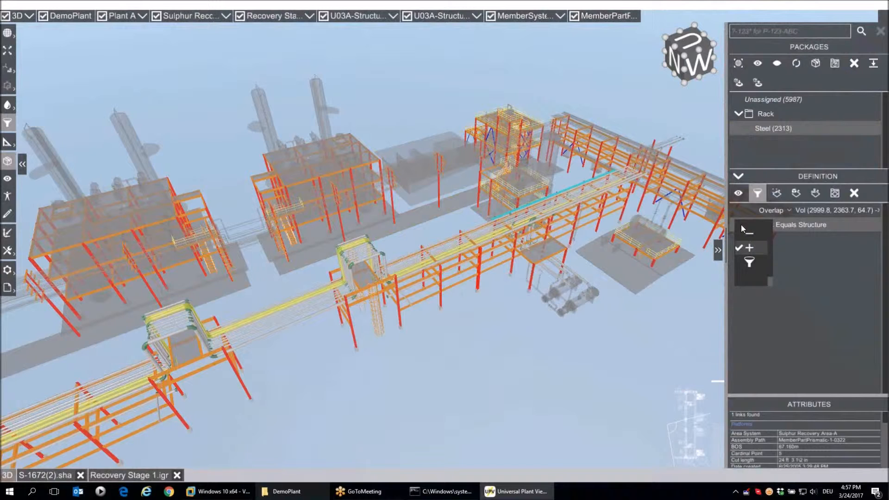
click(748, 262)
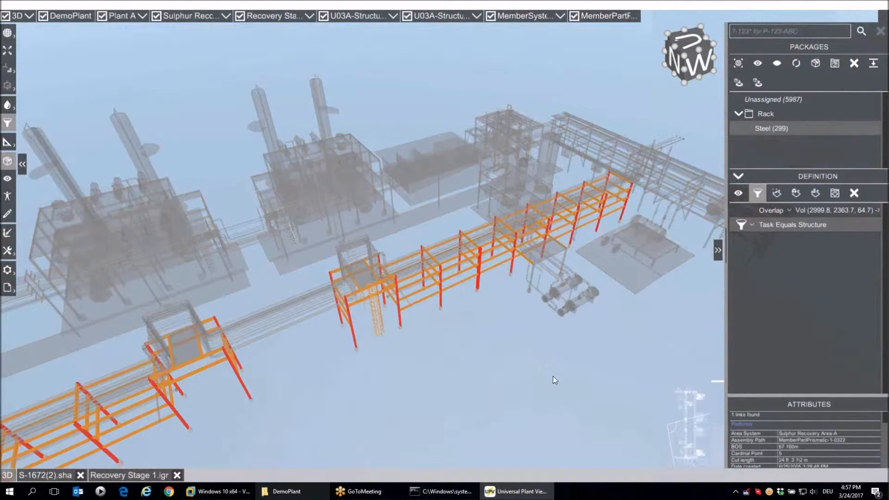
- Check the Steel package's highlighted structure along the pipe rack and duplicate the package
middle_drag(554, 377, 495, 363)
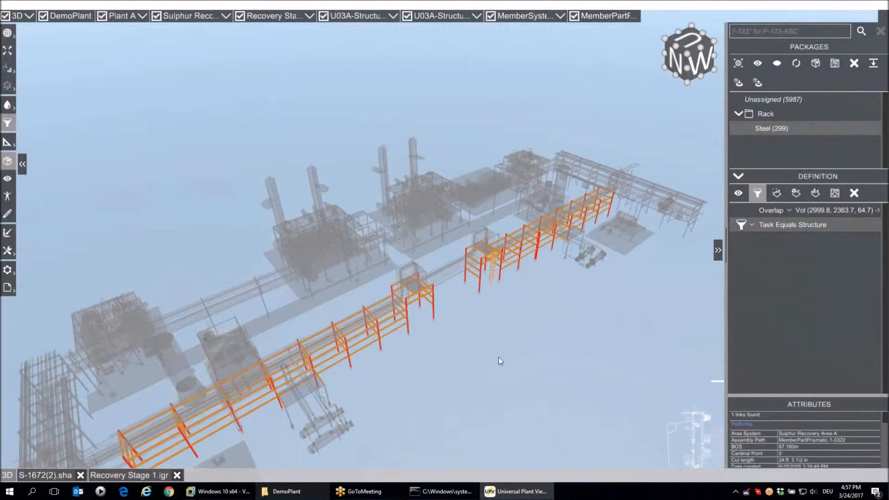
scroll(500, 361, up, 2)
click(498, 358)
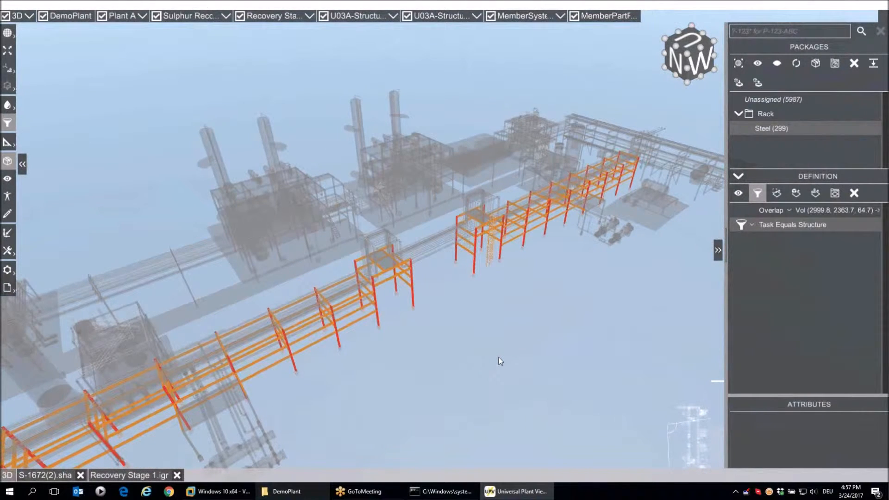
scroll(500, 362, up, 2)
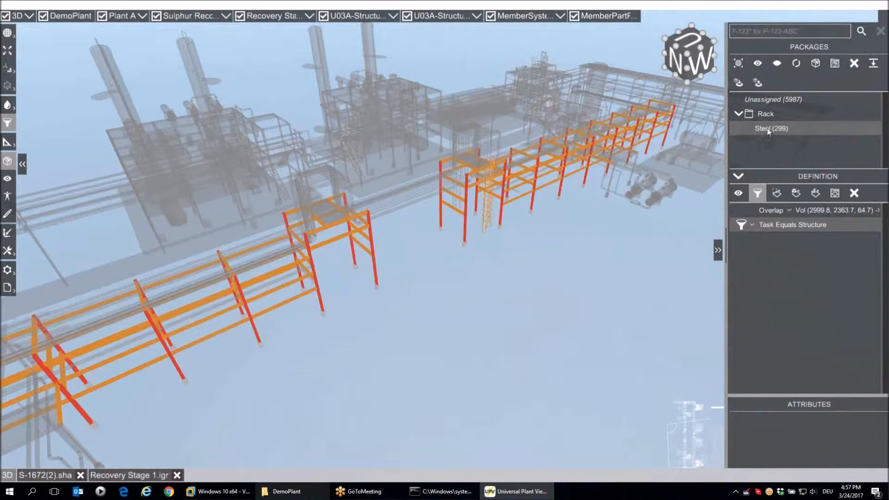
click(872, 65)
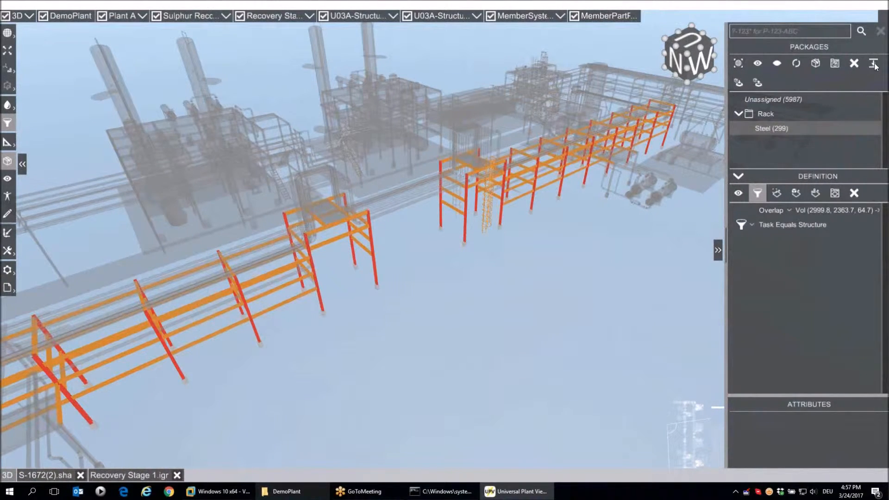
- Rename the copied Steel package Piping and move it into the Rack folder
click(778, 141)
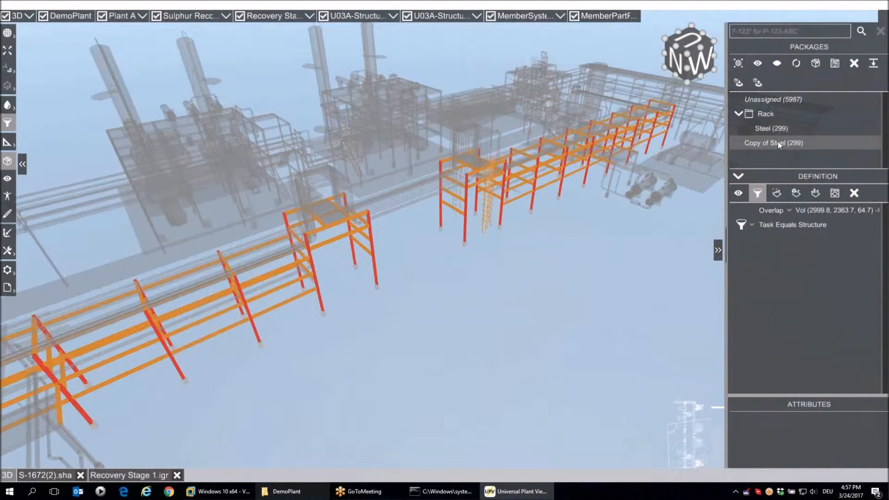
click(778, 142)
text(Pipin)
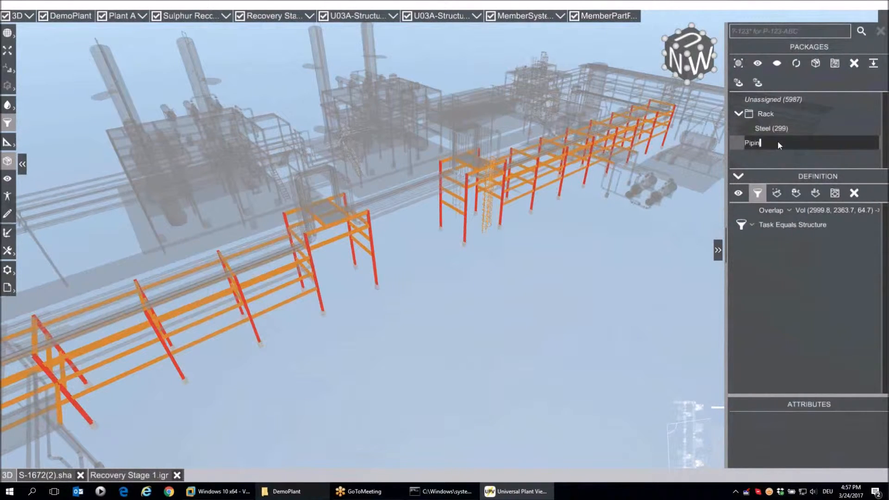
text(g)
key(Return)
drag(772, 115, 773, 116)
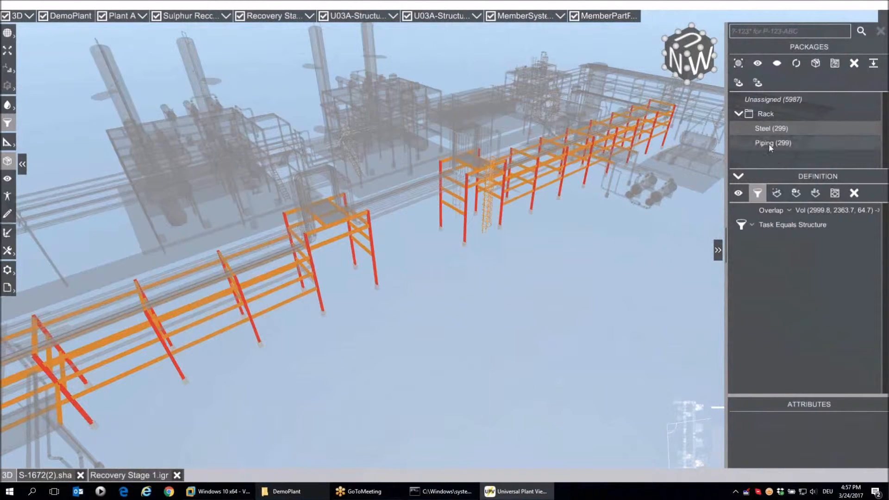
- Change the Piping package's attribute condition to Task equals Piping
click(768, 144)
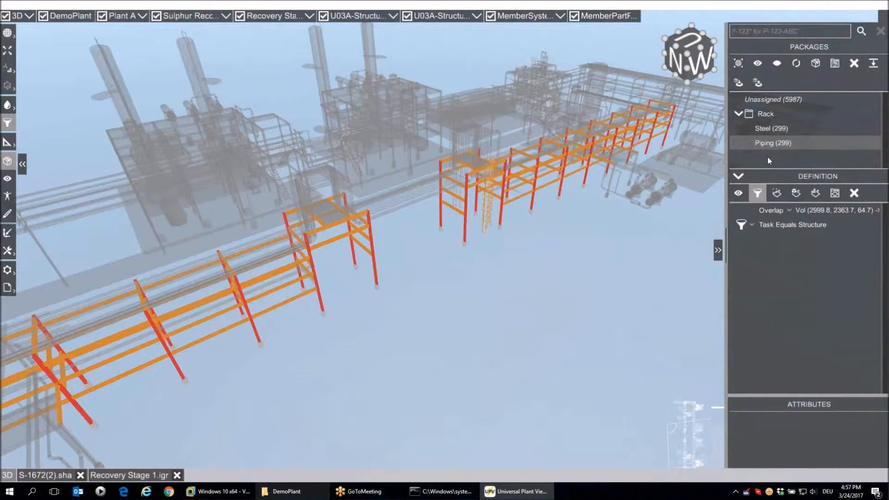
double_click(783, 226)
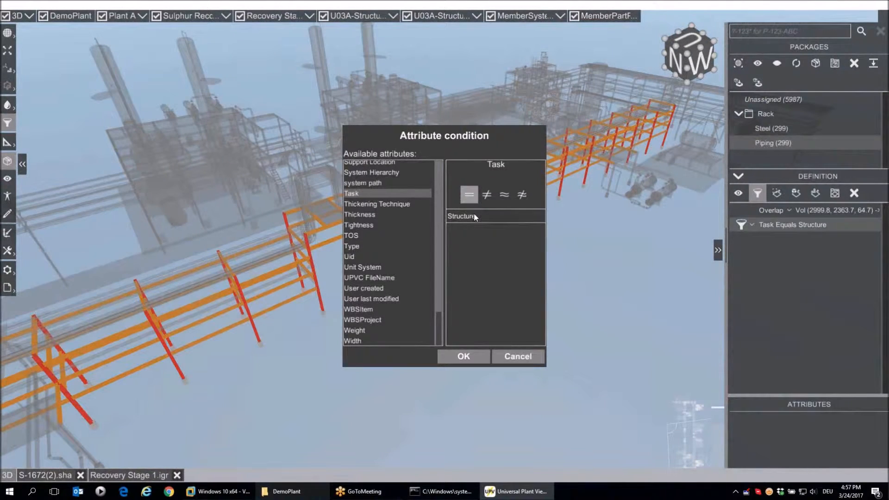
double_click(474, 216)
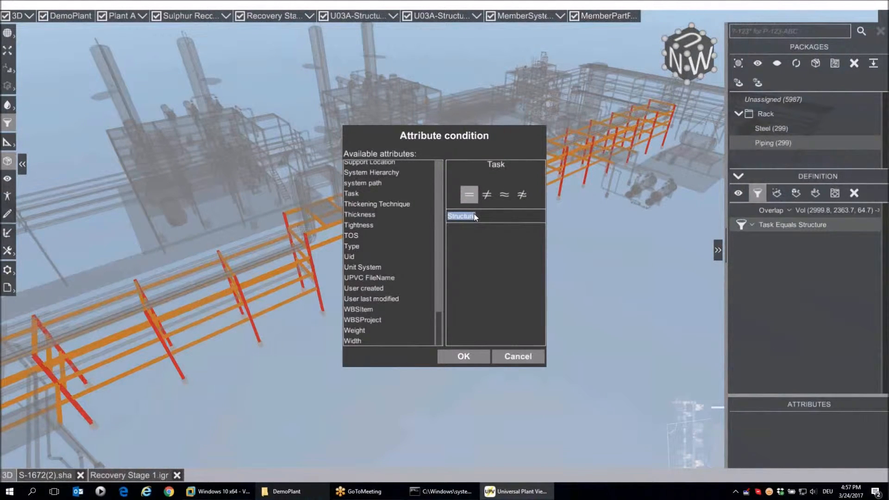
text(Piping)
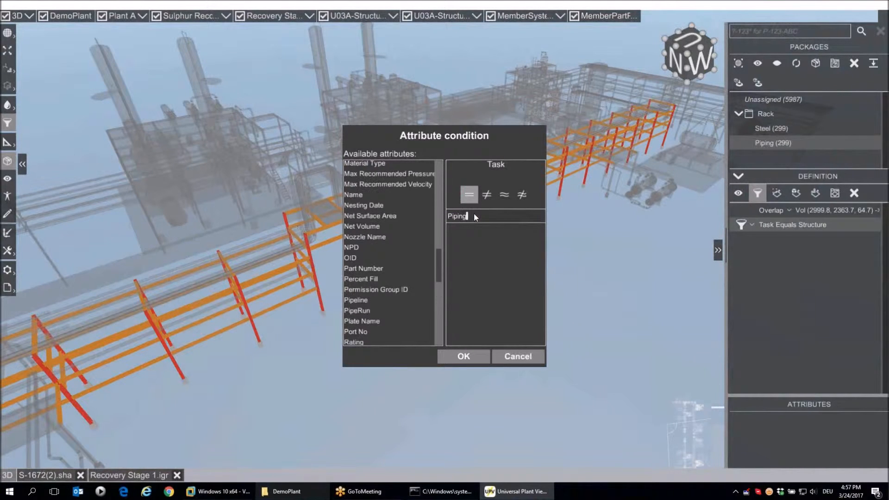
click(461, 357)
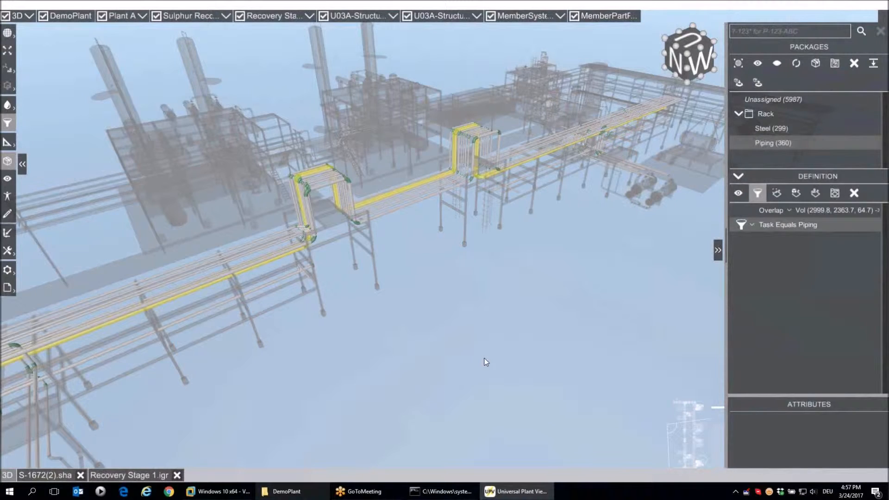
mouse_move(484, 359)
middle_down()
mouse_move(477, 366)
mouse_move(490, 366)
middle_up()
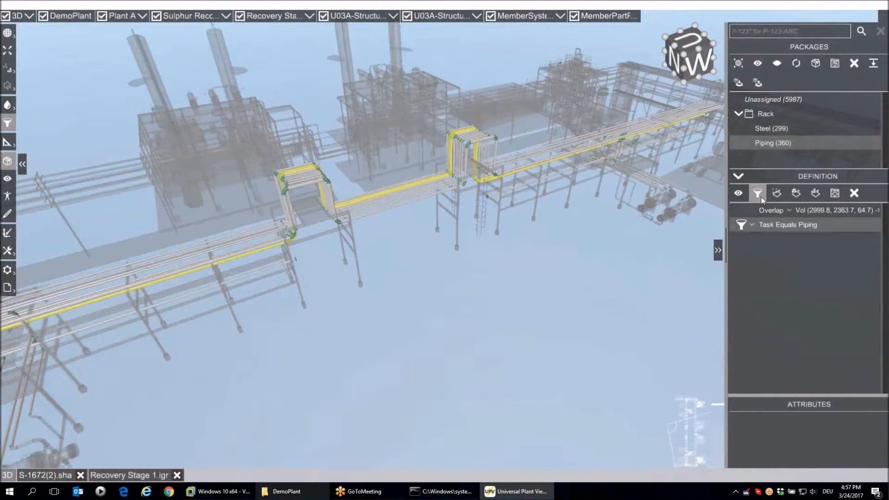
- Collapse the package definition and hide all objects of the Rack folder in the model
click(738, 177)
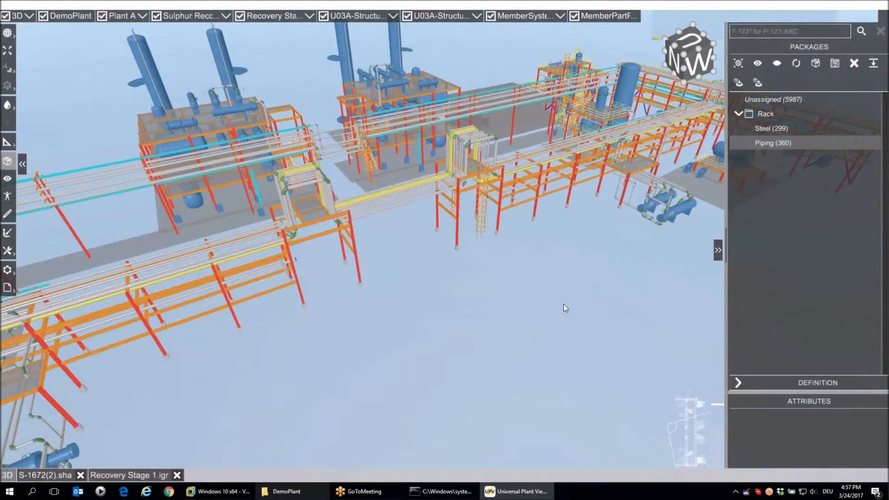
middle_drag(563, 305, 544, 290)
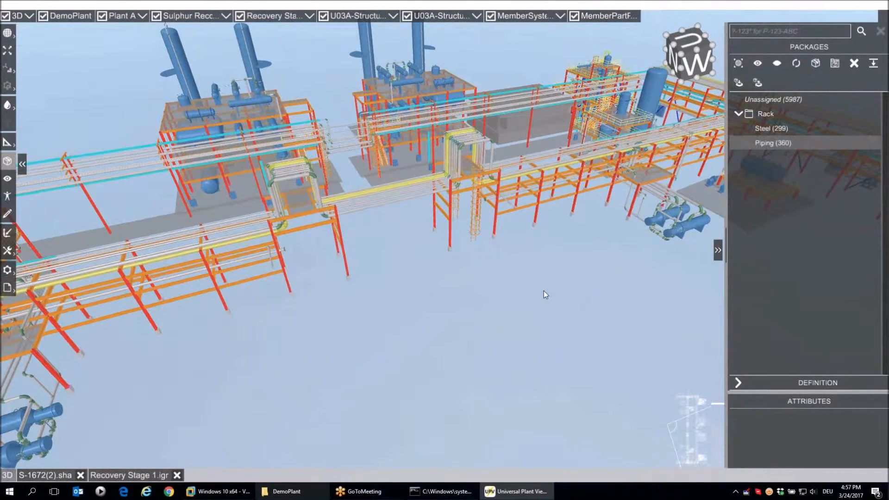
scroll(517, 265, down, 5)
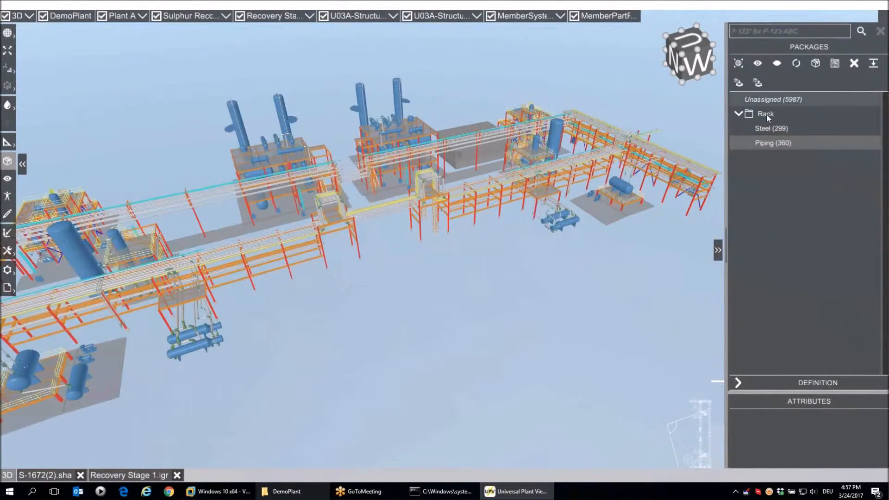
click(766, 114)
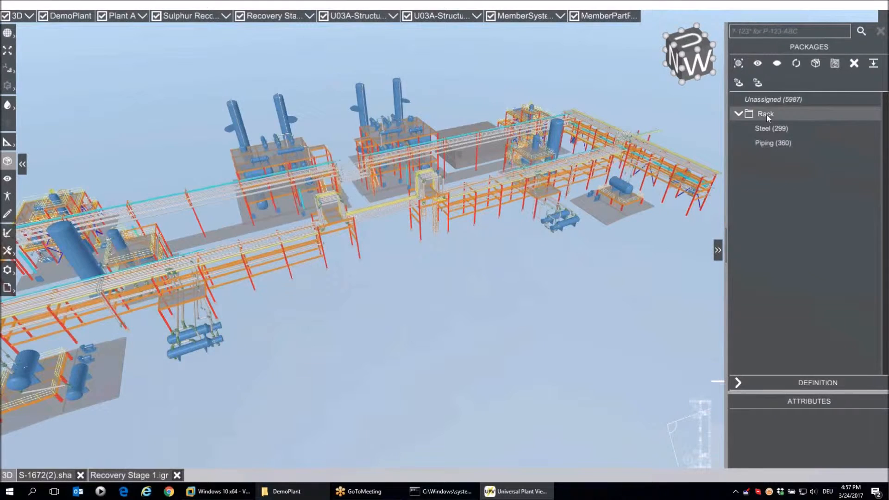
click(777, 67)
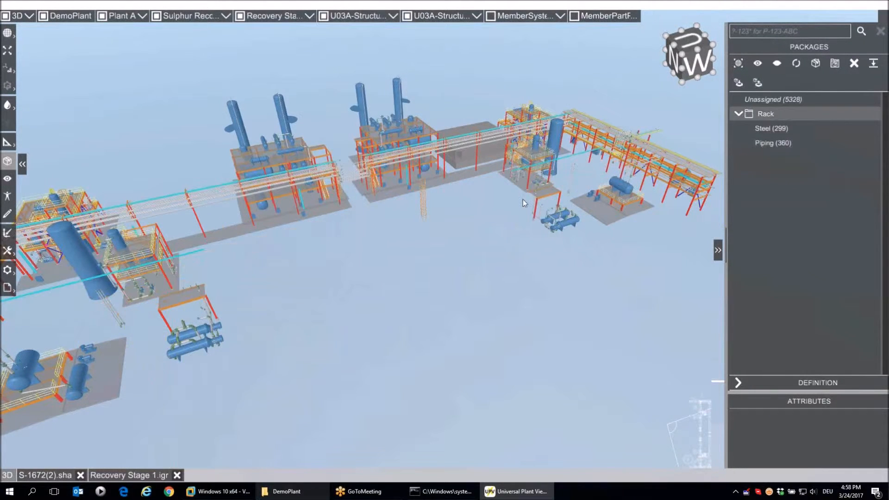
- Show only the Steel package of the hidden Rack folder in the model
scroll(514, 205, up, 3)
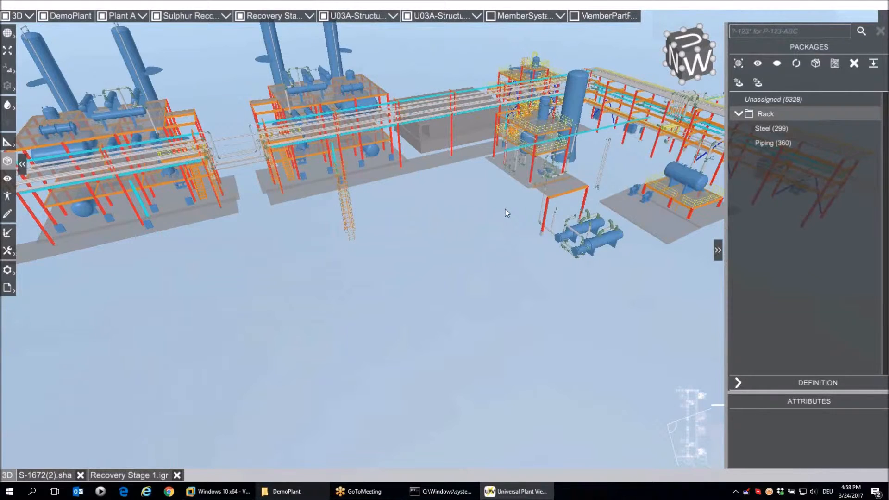
scroll(505, 211, up, 2)
scroll(518, 213, up, 2)
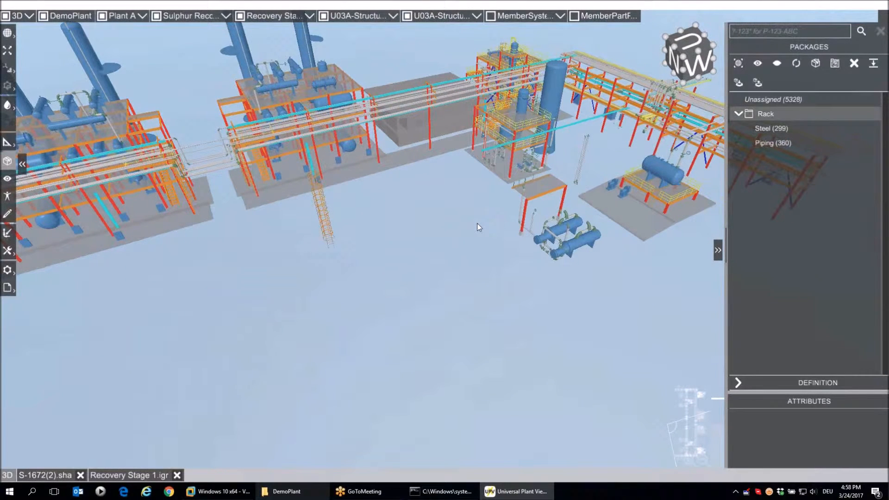
middle_drag(477, 223, 472, 227)
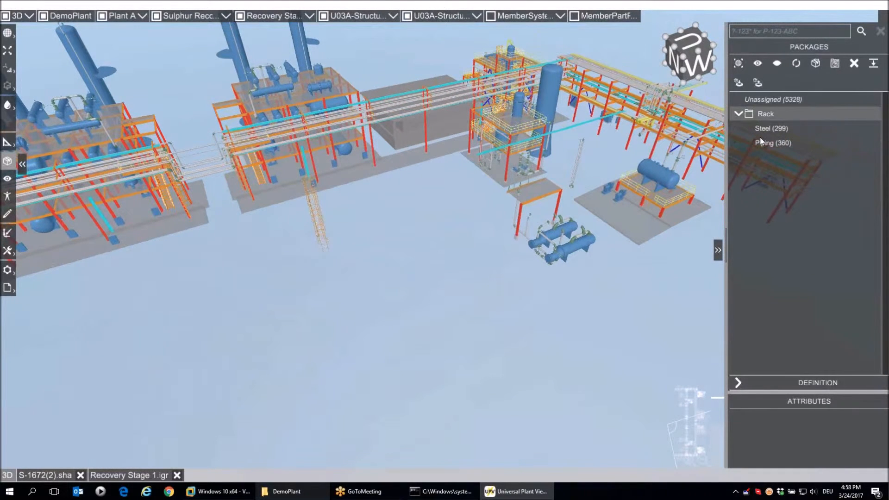
click(761, 132)
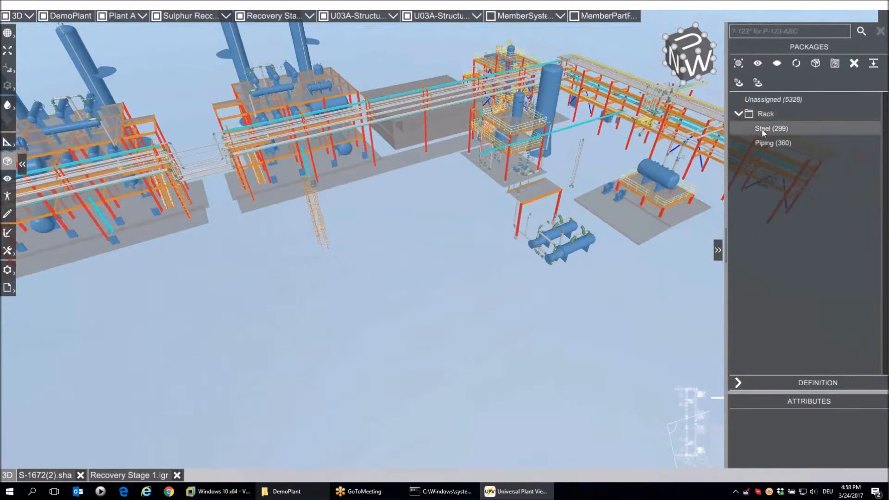
click(758, 65)
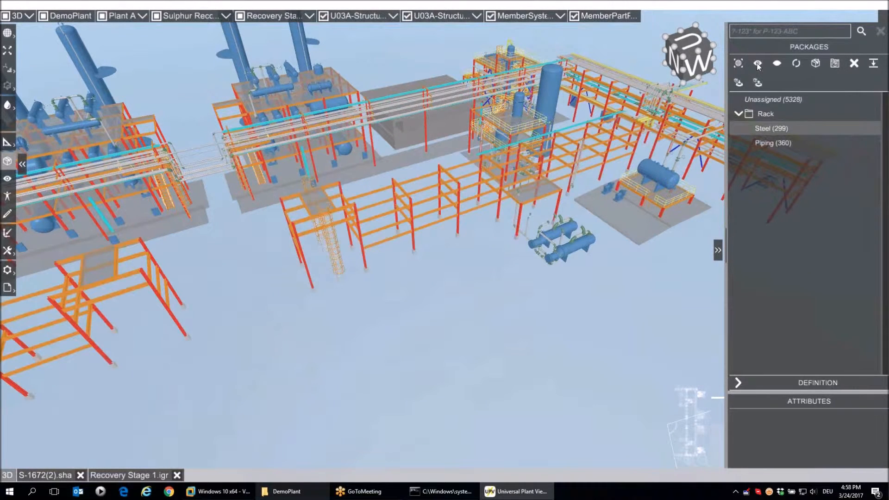
- Inspect the rack's steel, hide it again and show the Piping package instead
middle_drag(413, 257, 492, 256)
scroll(492, 256, up, 2)
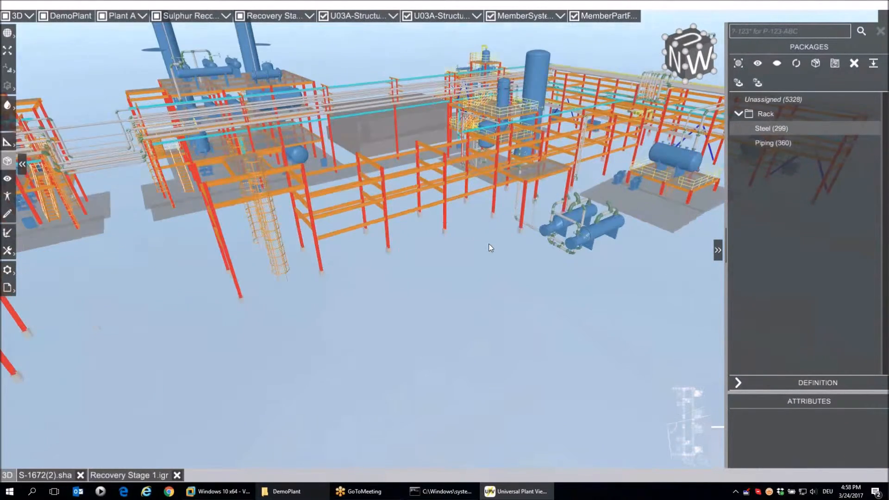
scroll(491, 247, up, 2)
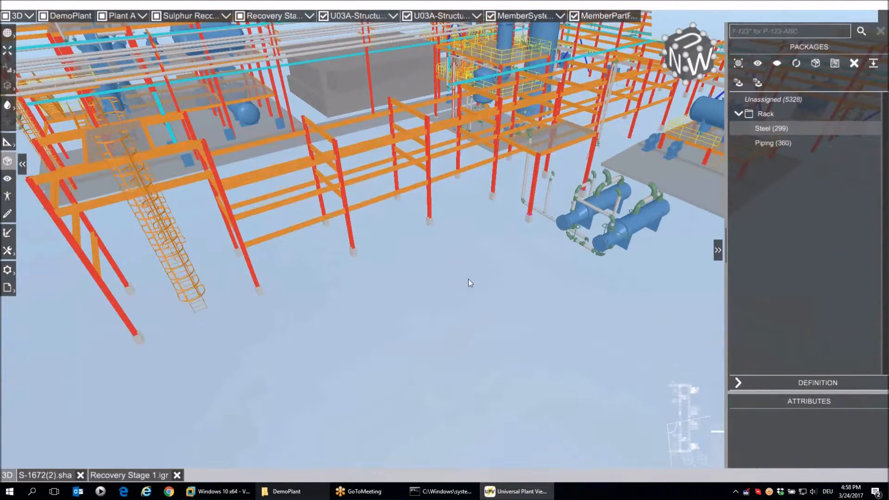
middle_drag(468, 278, 443, 330)
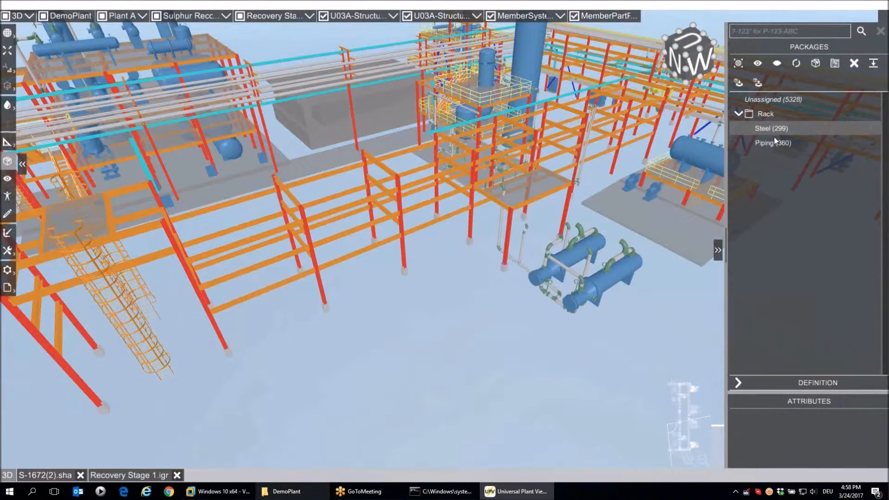
click(760, 65)
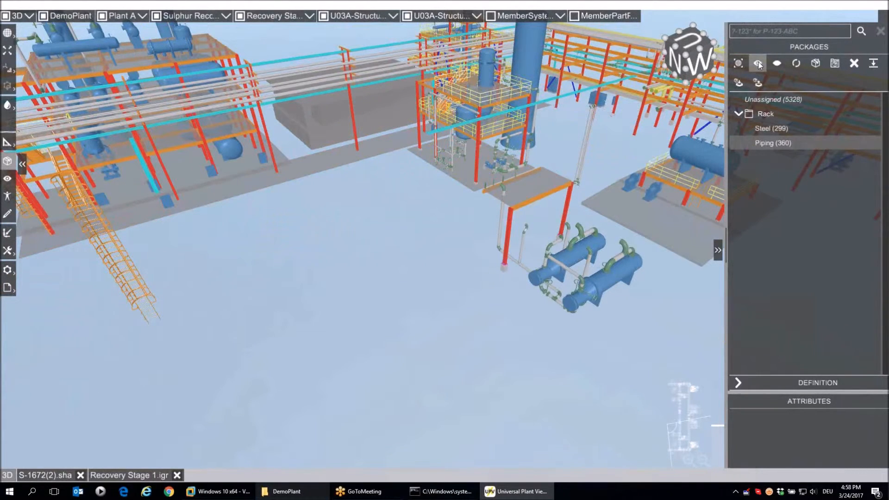
drag(477, 262, 467, 248)
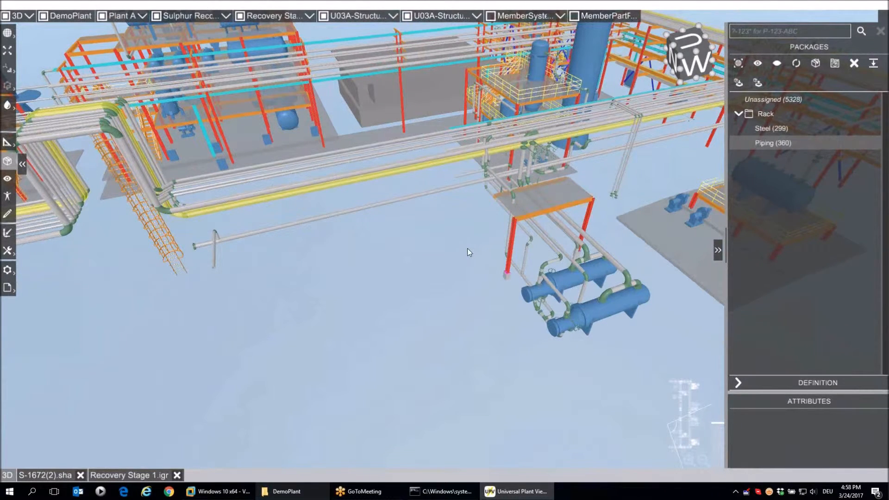
- Export the packages to a file named MyPAck in D:\_DemoPlant\DemoPlant
click(738, 83)
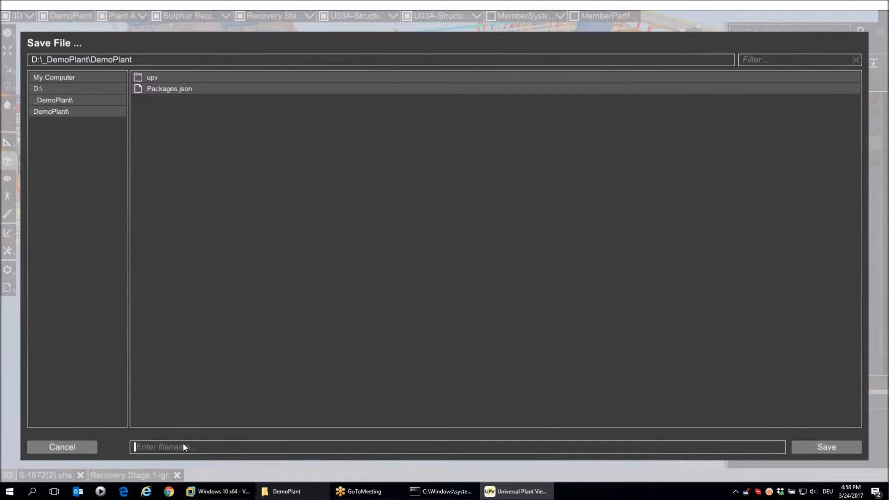
text(MyPAck)
click(819, 446)
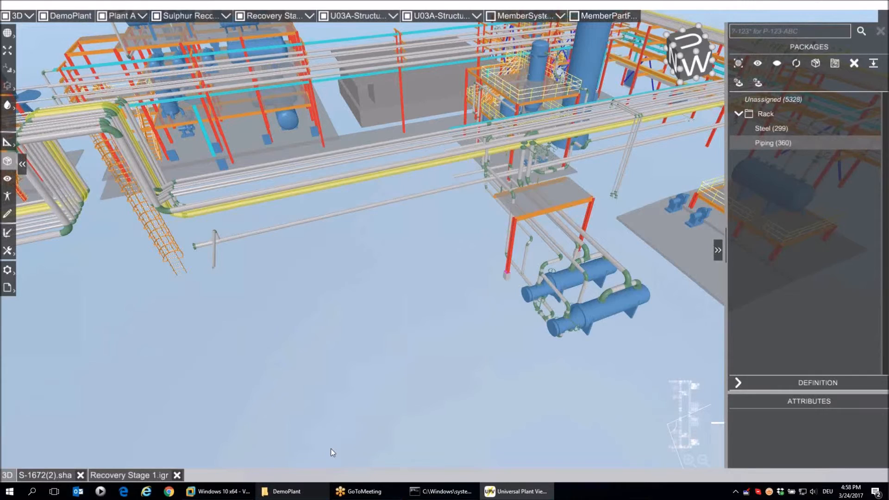
- Switch to File Explorer and open PackageDefinition.xlsx from the DemoPlant folder in Excel to review its sample package definitions
click(293, 491)
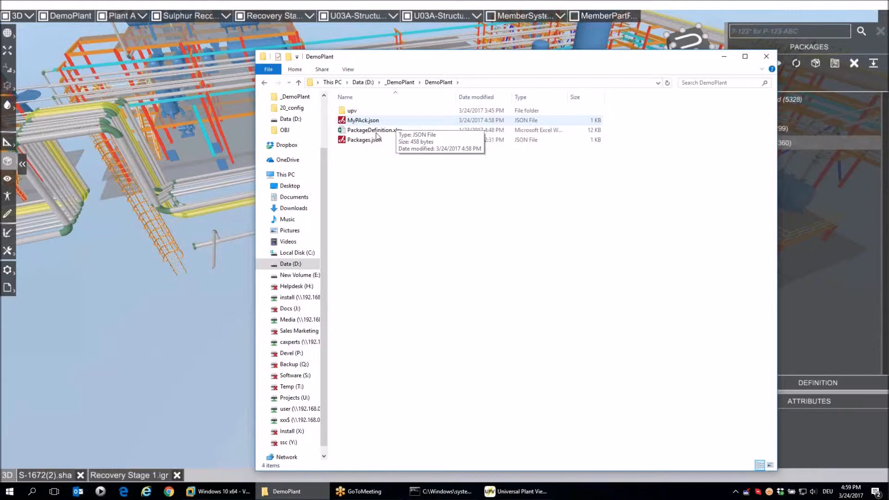
click(376, 131)
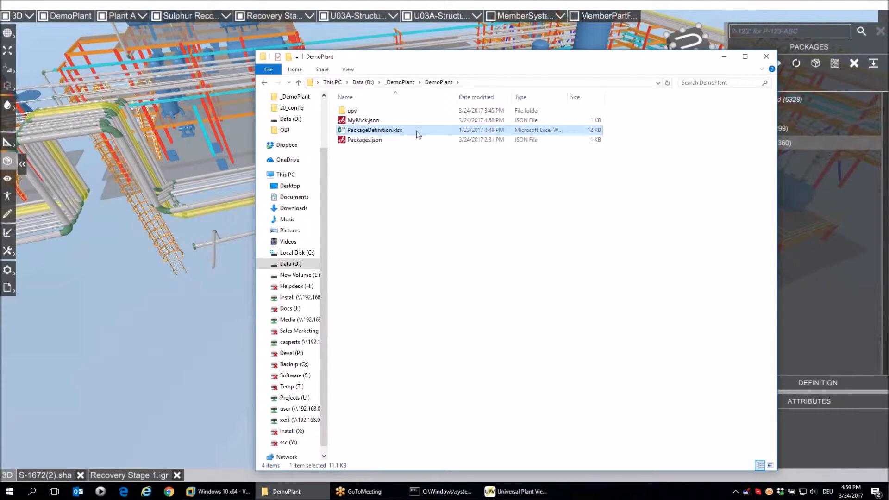
double_click(377, 131)
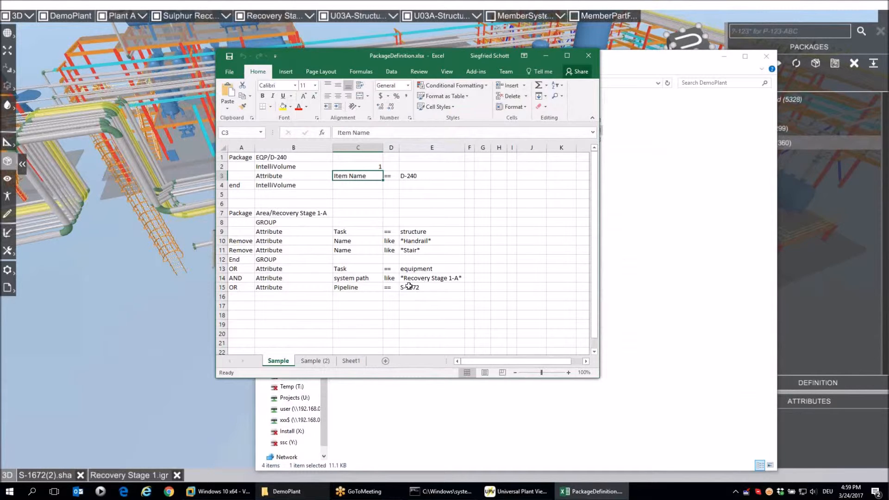
- Close the PackageDefinition workbook and the DemoPlant folder window to return to Universal Plant Viewer
click(589, 56)
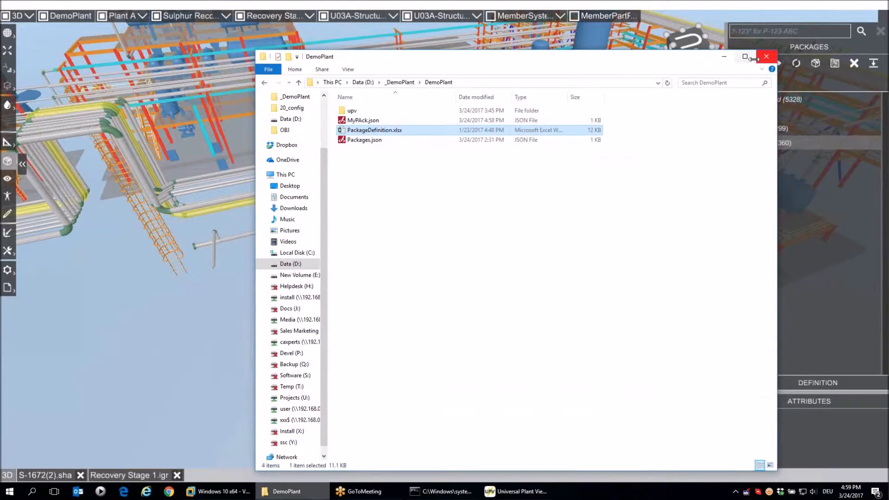
click(754, 57)
click(751, 59)
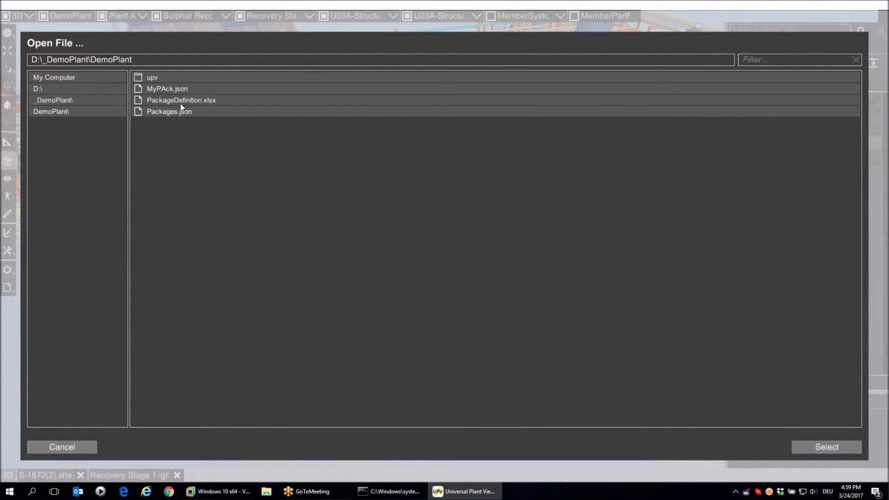
- Import the package definitions from PackageDefinition.xlsx and select the D-240 package in the EQP folder
click(835, 448)
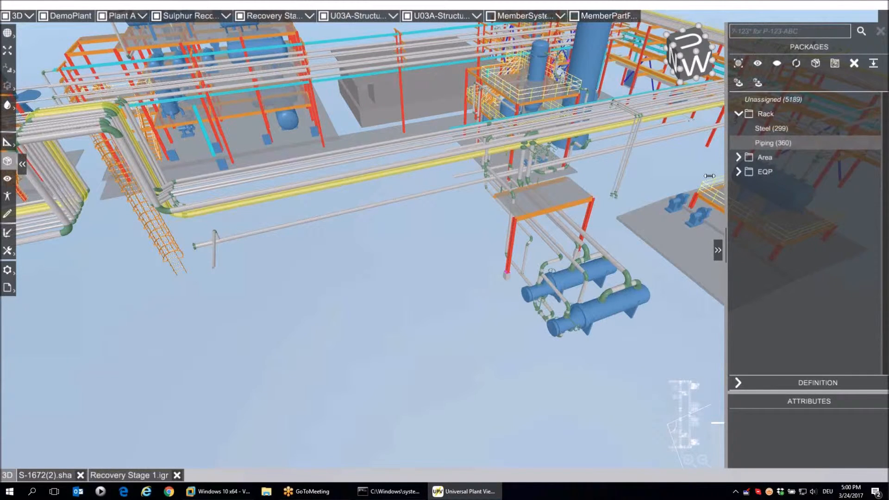
click(748, 174)
click(768, 186)
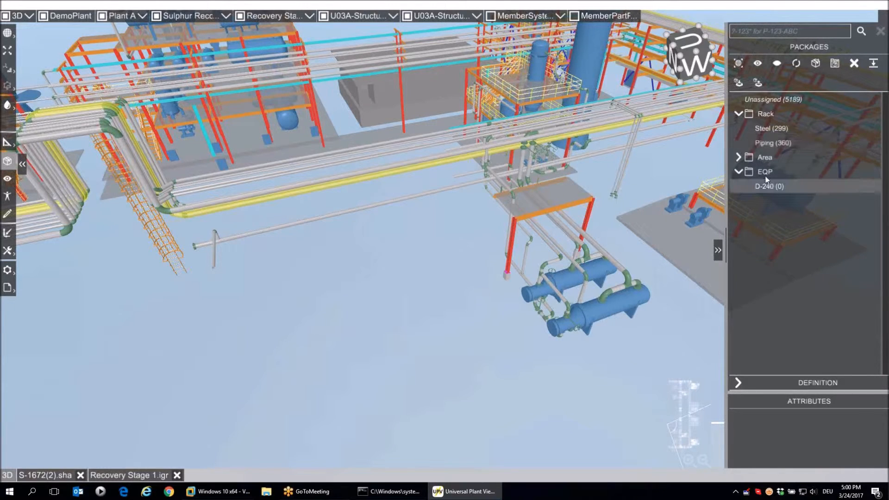
- Open the definition of the D-240 package and highlight its matching items against the transparent model
click(739, 383)
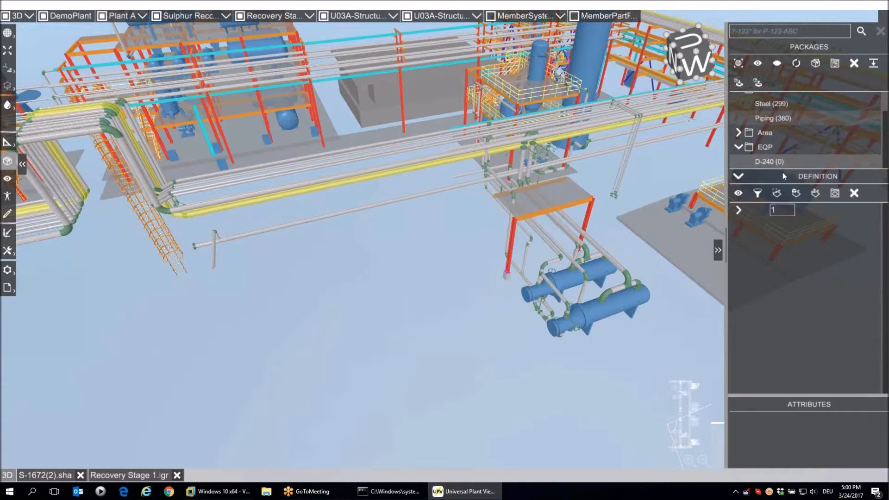
click(757, 193)
middle_drag(526, 179, 443, 175)
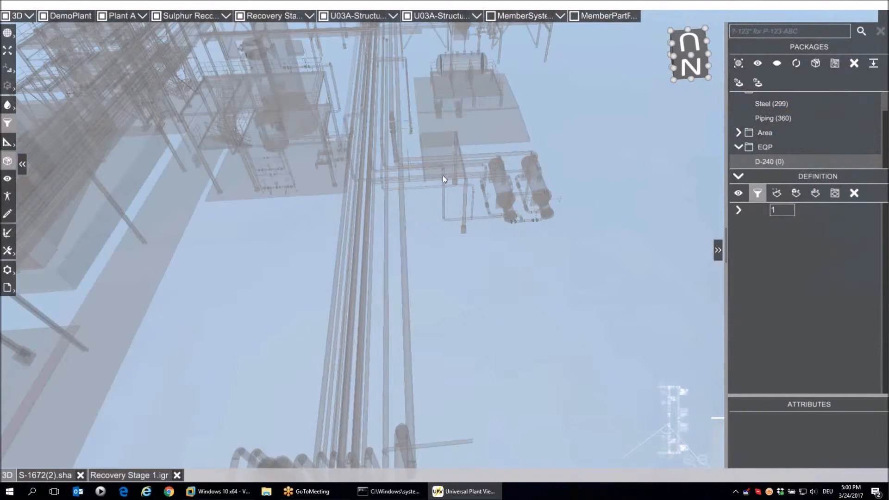
scroll(442, 175, down, 3)
middle_drag(523, 261, 509, 227)
- Change the D-240 package's condition to the attribute Name, so it reads Name Equals D-240
click(739, 211)
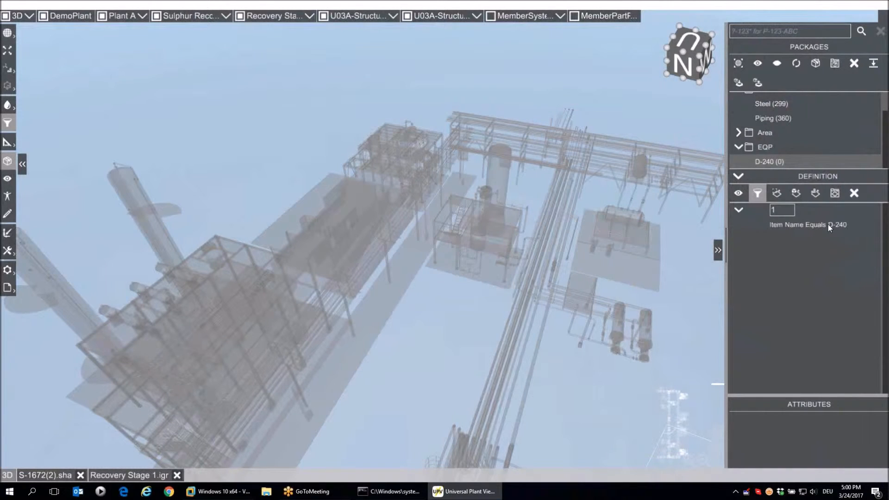
click(828, 224)
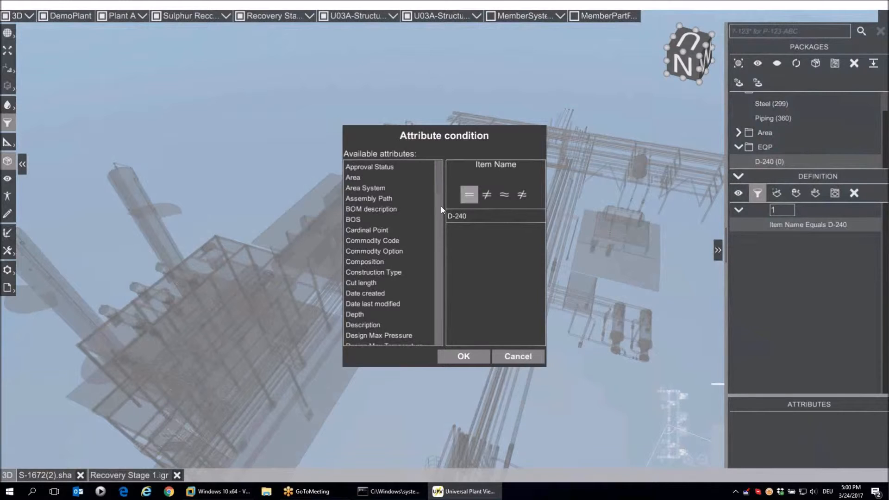
scroll(441, 211, down, 12)
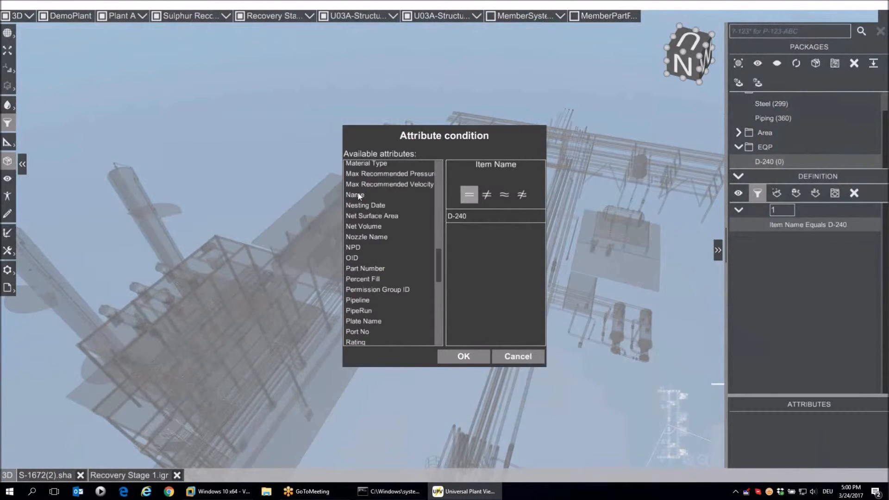
click(358, 194)
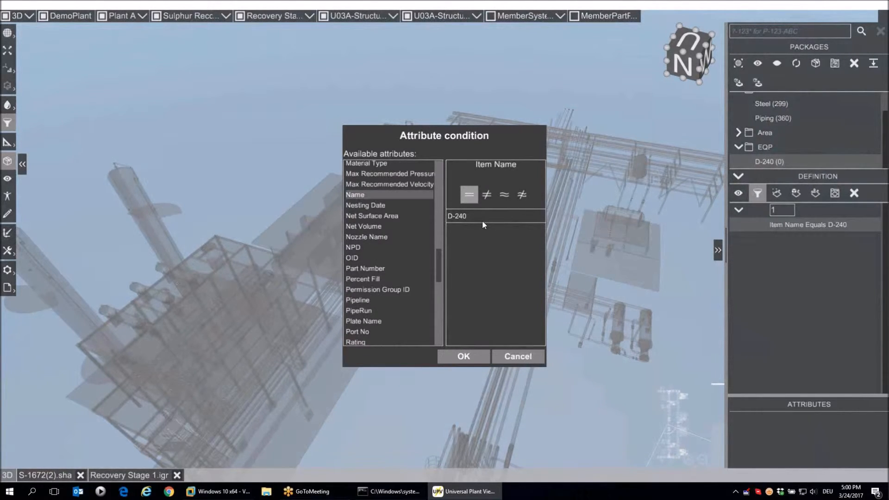
click(456, 355)
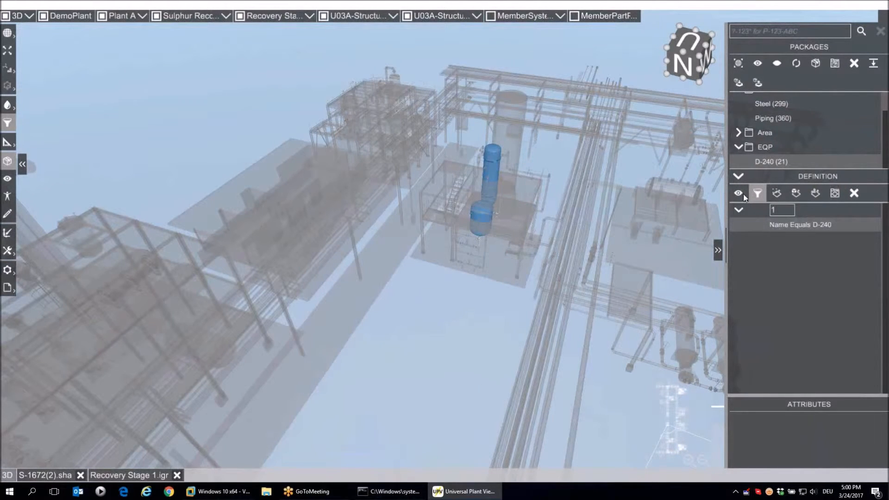
- Show only the items of the D-240 package and examine them around the vessel
double_click(749, 165)
drag(514, 243, 451, 220)
scroll(451, 221, up, 3)
drag(587, 216, 819, 227)
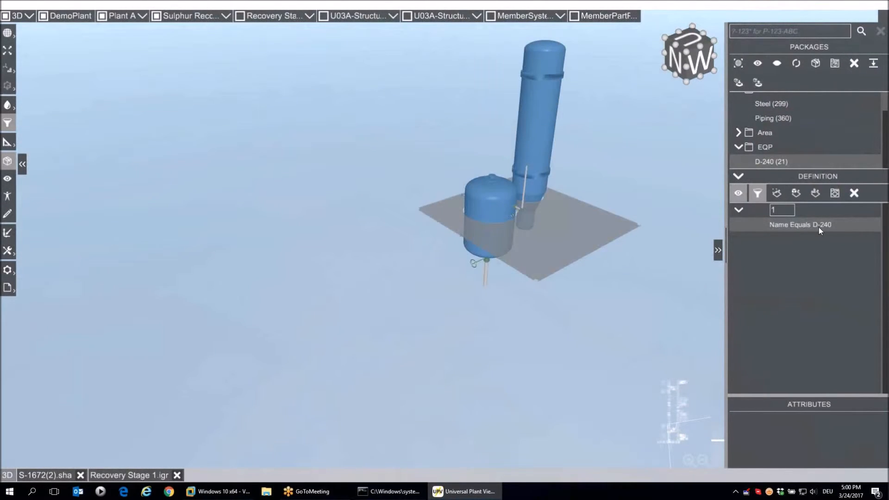
- Raise the number on the D-240 definition's condition group to 3 and display only the package's items
scroll(787, 209, up, 1)
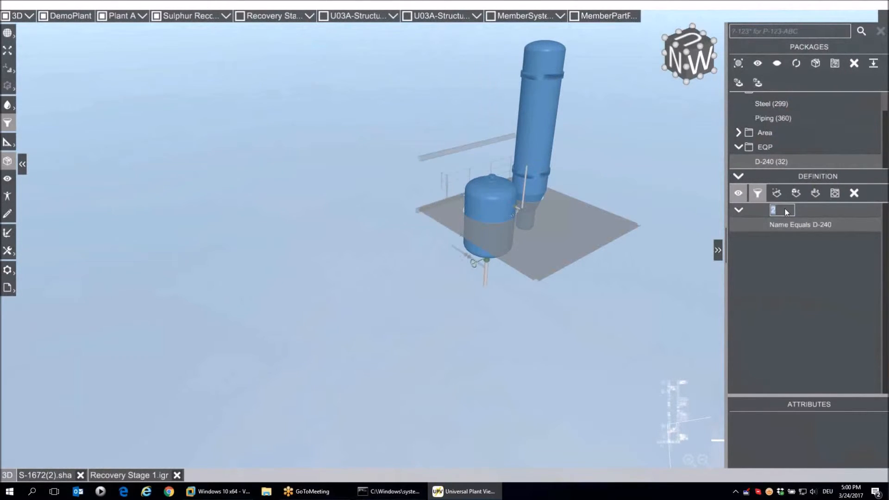
scroll(784, 207, up, 1)
click(758, 193)
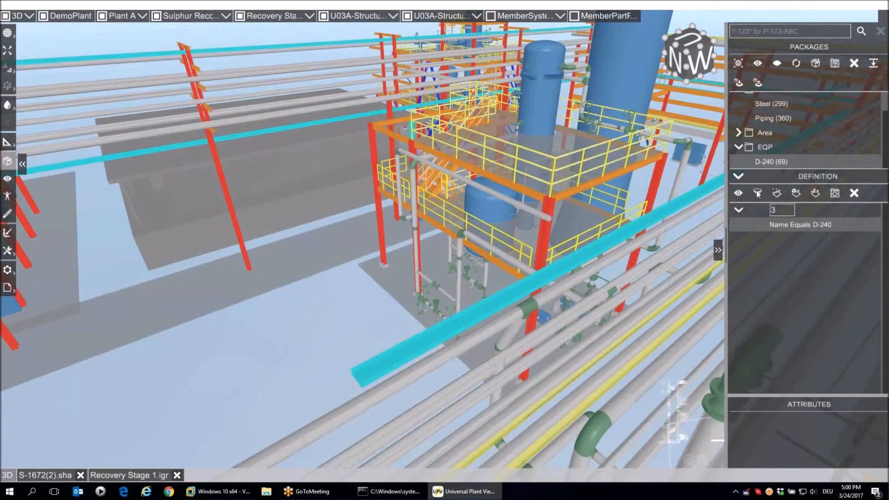
click(758, 193)
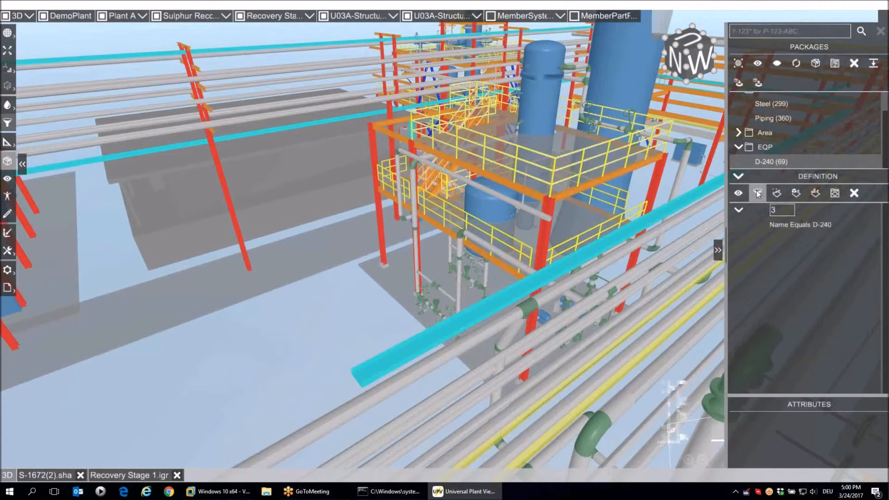
middle_drag(538, 224, 505, 217)
click(739, 193)
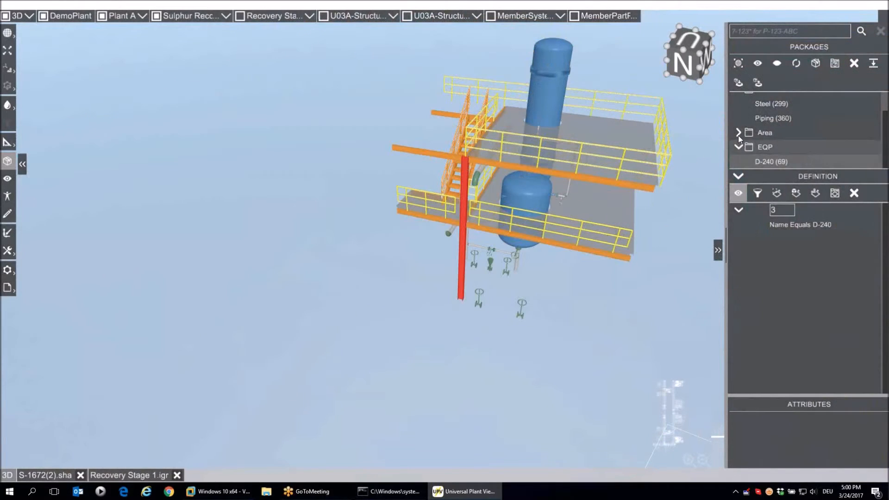
- Bring back the full model display and select the Recovery Stage 1-A package in the Area folder
click(739, 147)
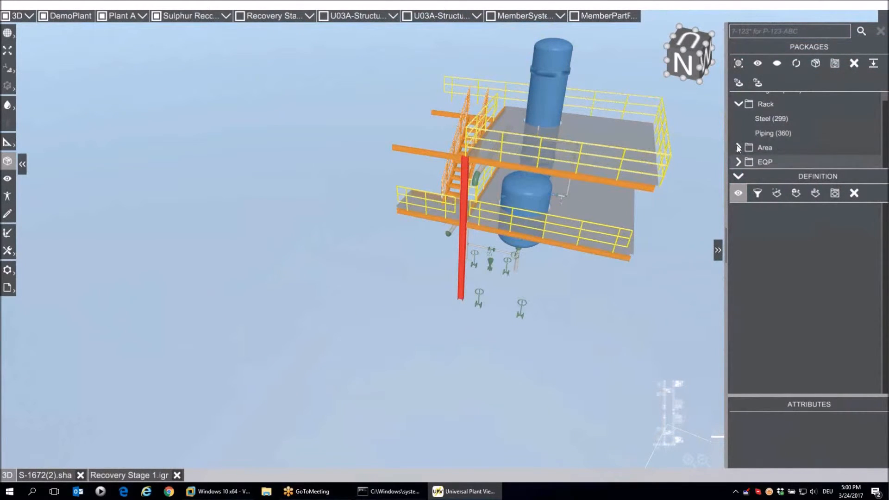
double_click(818, 148)
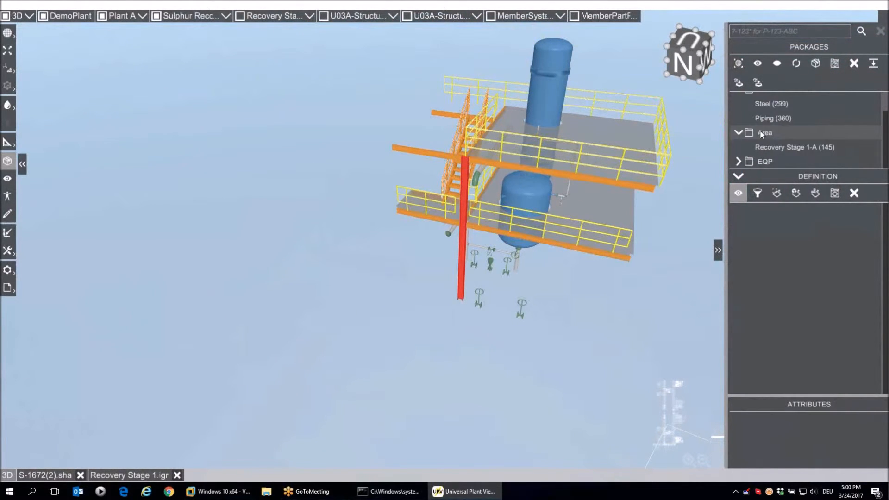
click(758, 193)
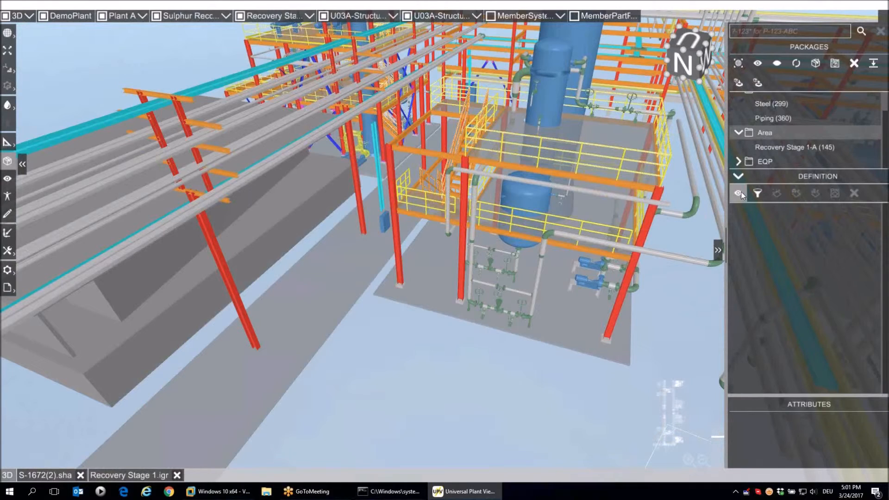
click(779, 148)
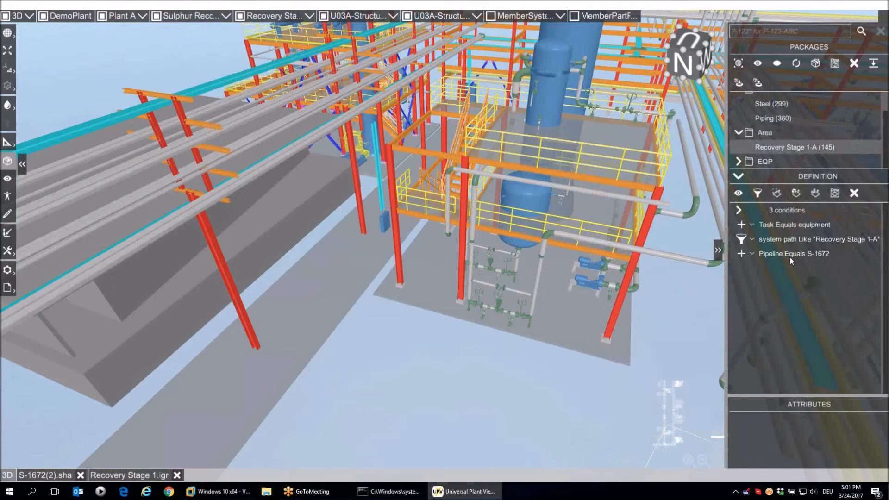
- Highlight the Recovery Stage 1-A package in the model and examine its equipment, structure and pipeline S-1672 from several angles
click(757, 193)
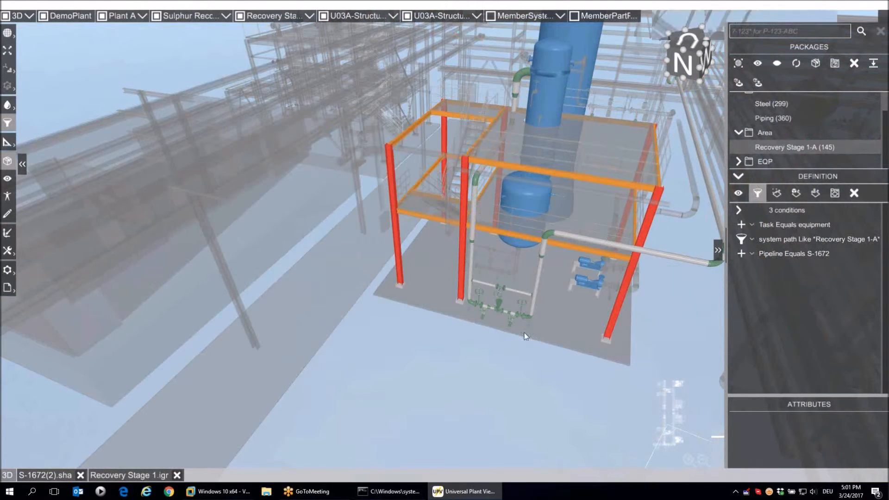
drag(524, 333, 587, 237)
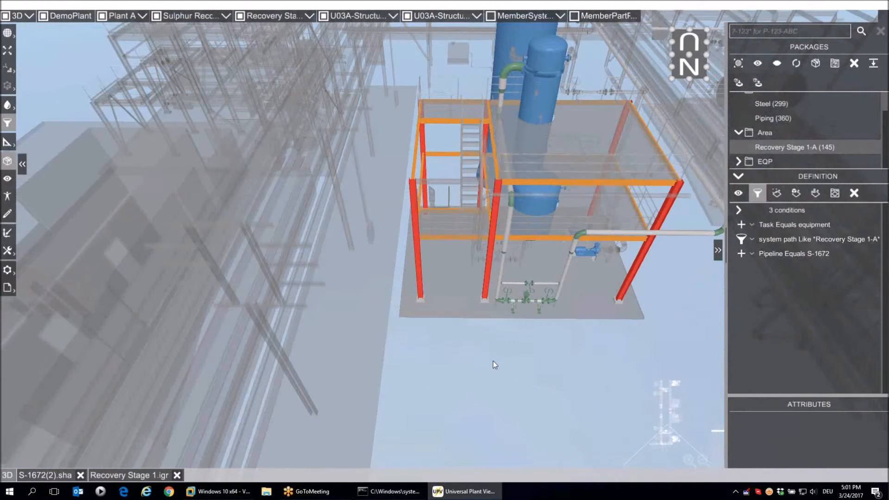
drag(494, 365, 562, 246)
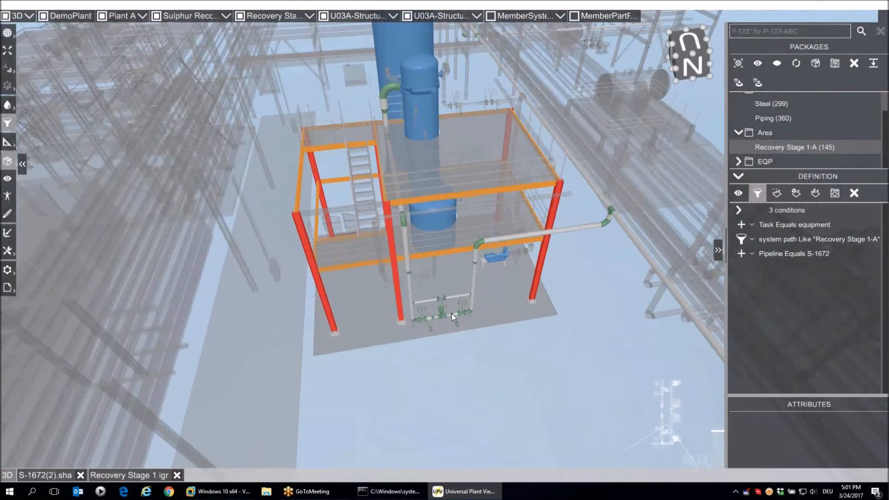
drag(450, 350, 371, 360)
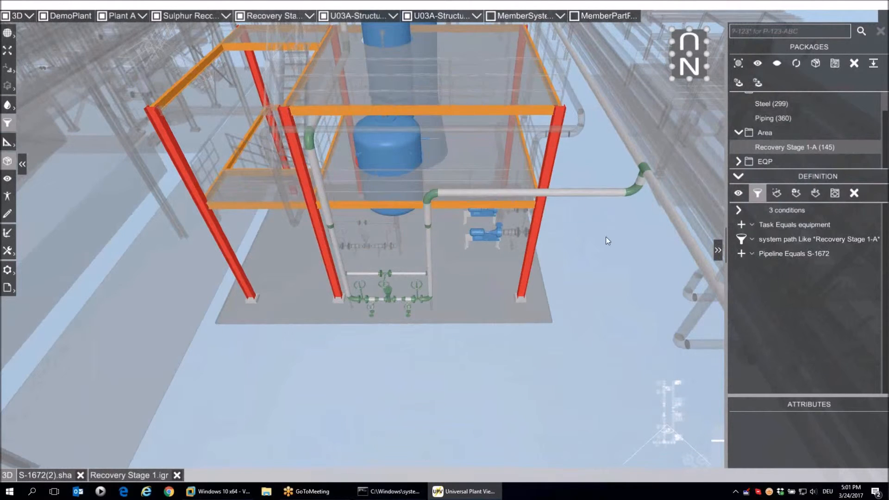
scroll(605, 237, down, 3)
drag(507, 347, 481, 363)
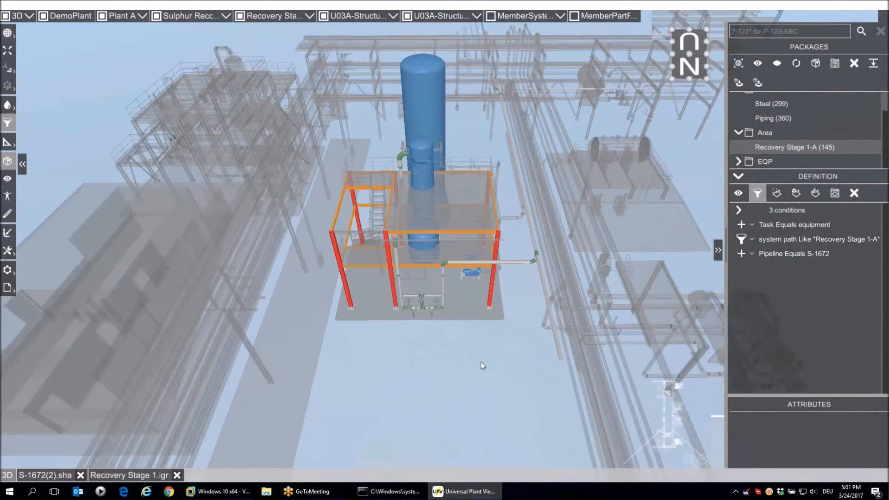
scroll(481, 366, up, 2)
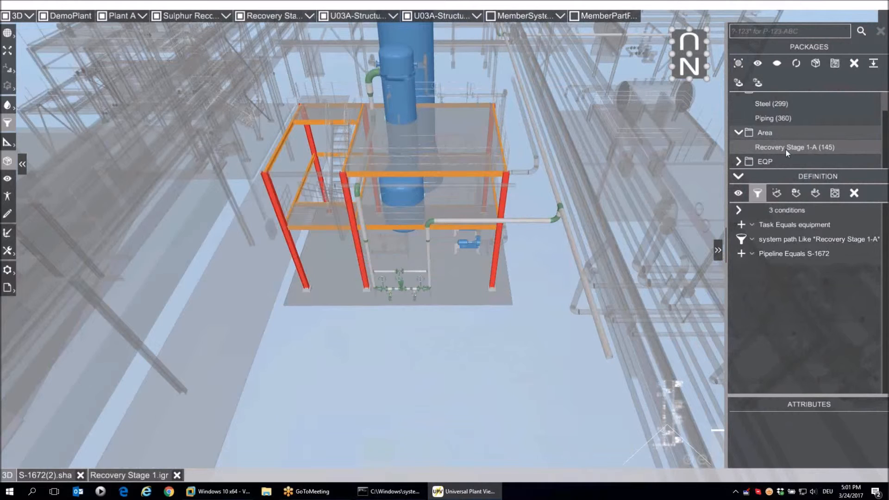
- Colour all items of the Recovery Stage 1-A package blue and close the package view
click(739, 177)
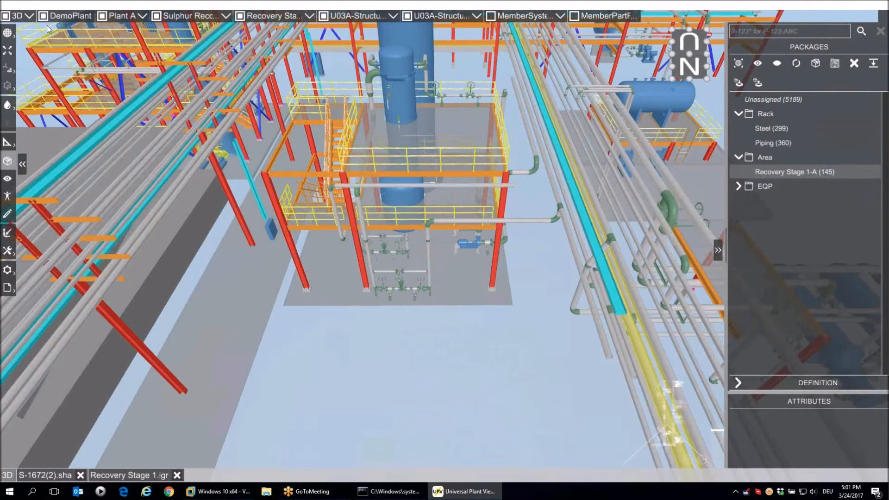
click(8, 105)
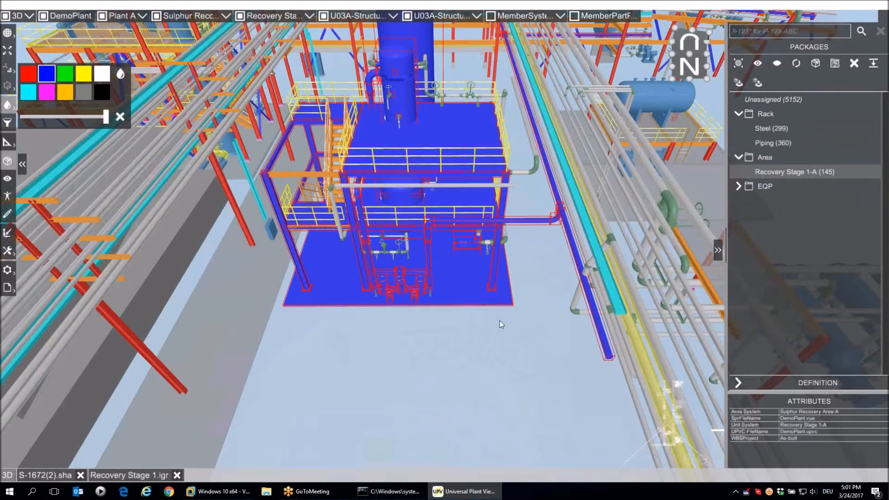
drag(499, 320, 366, 343)
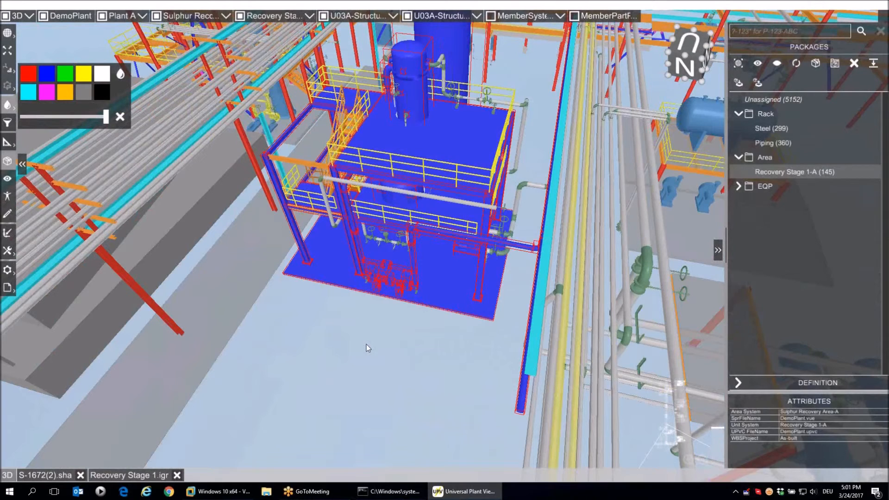
click(367, 344)
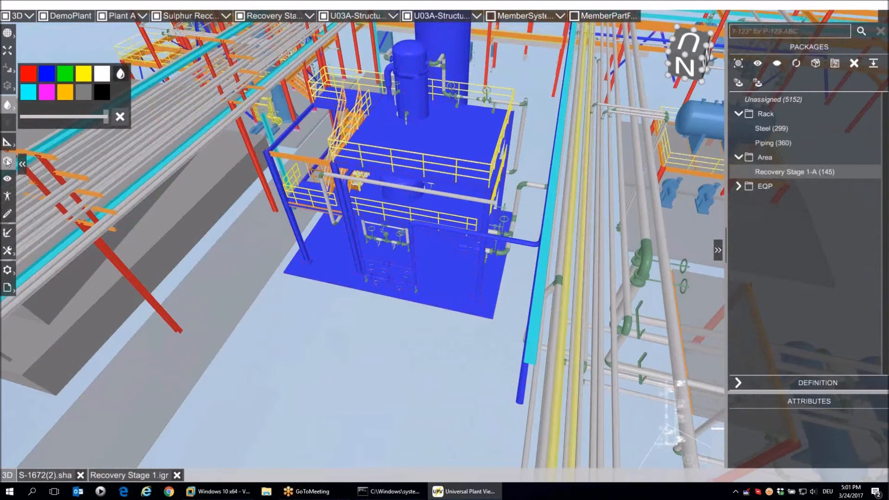
click(7, 162)
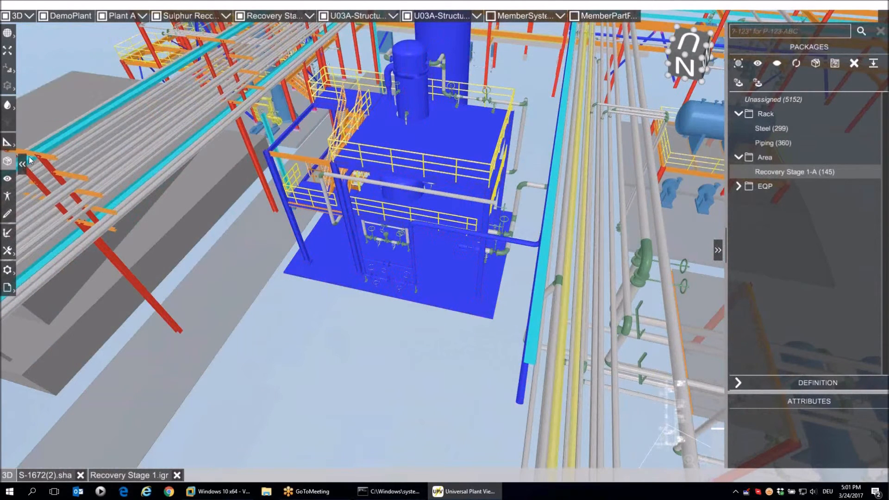
click(29, 159)
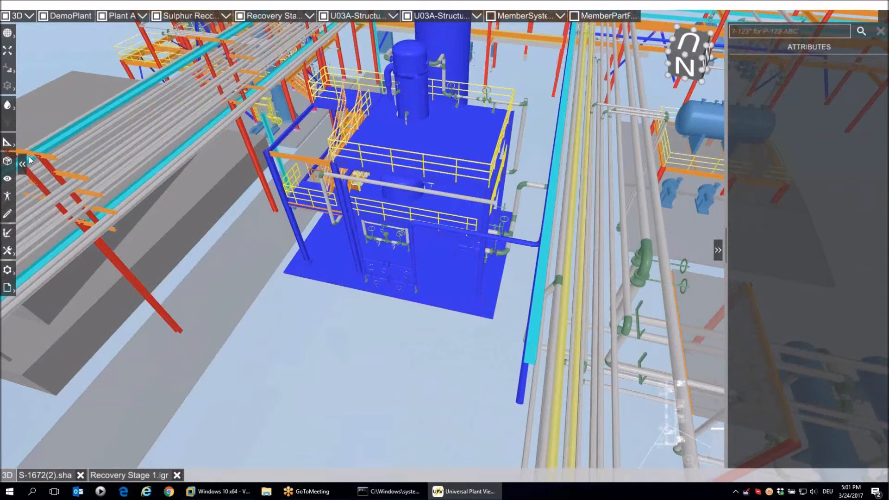